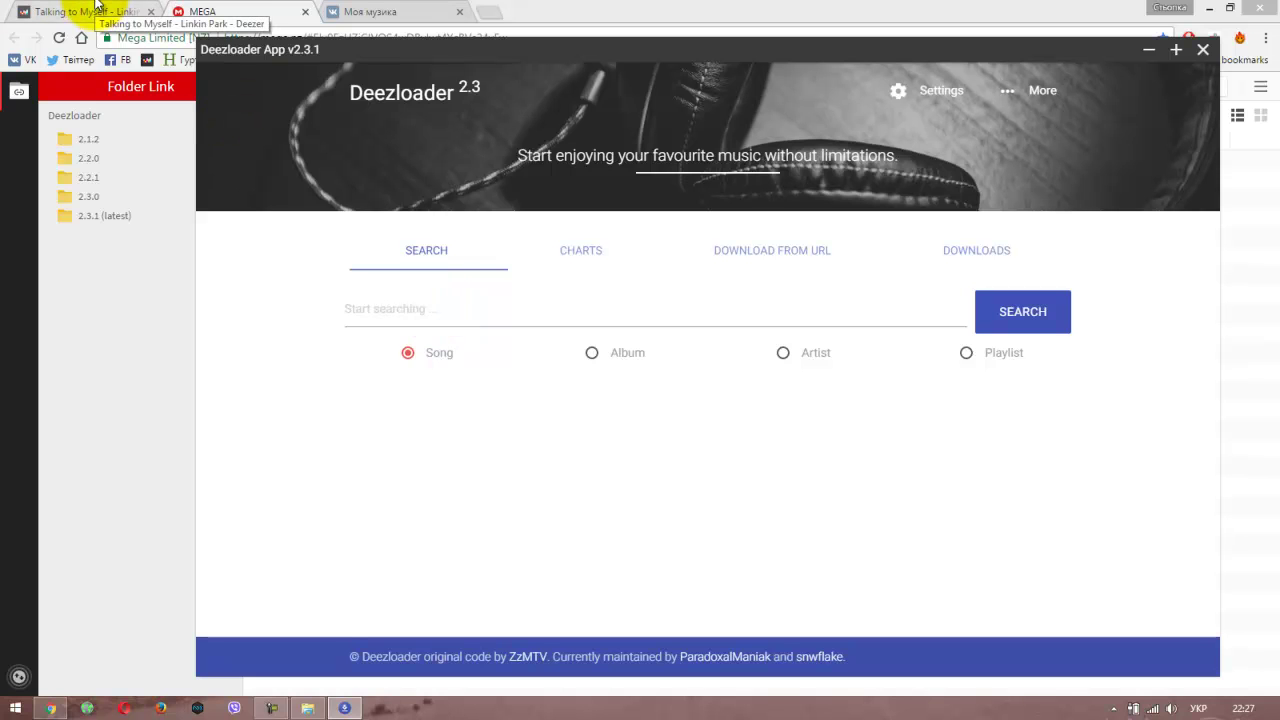
- Browse the UK songs chart
{"action": "left_click", "coordinate": [419, 311]}
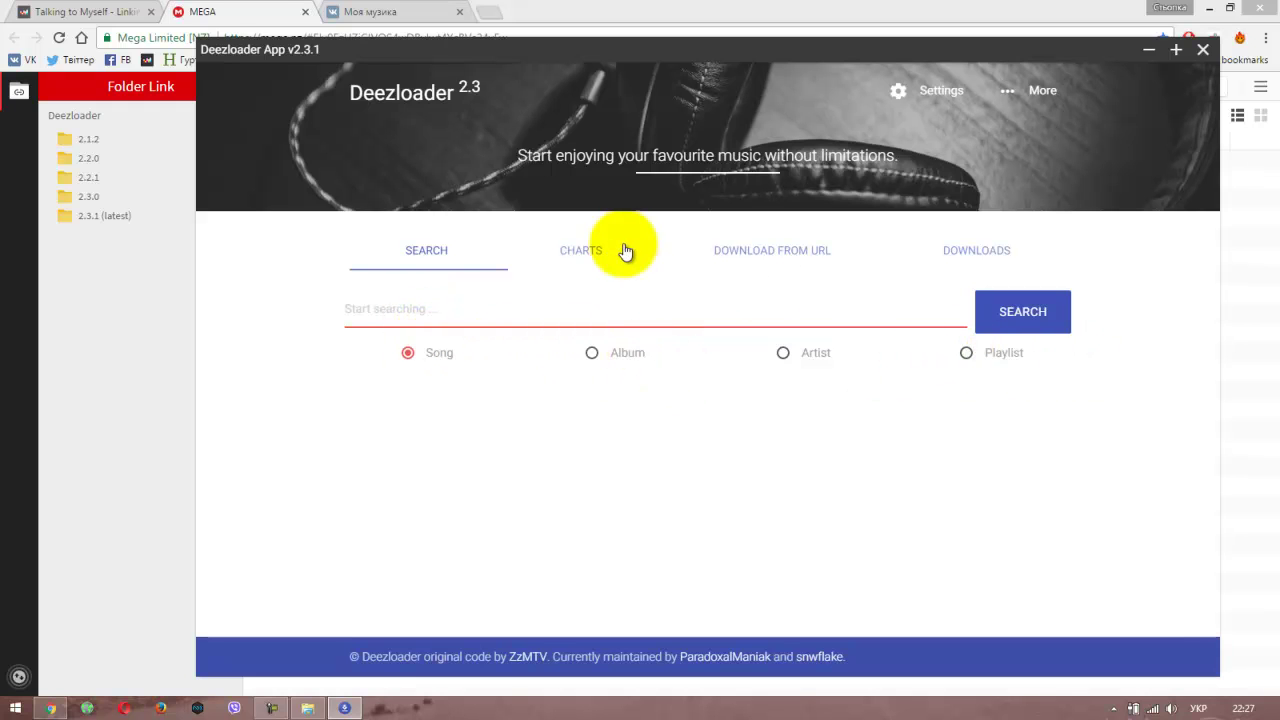
{"action": "left_click", "coordinate": [569, 262]}
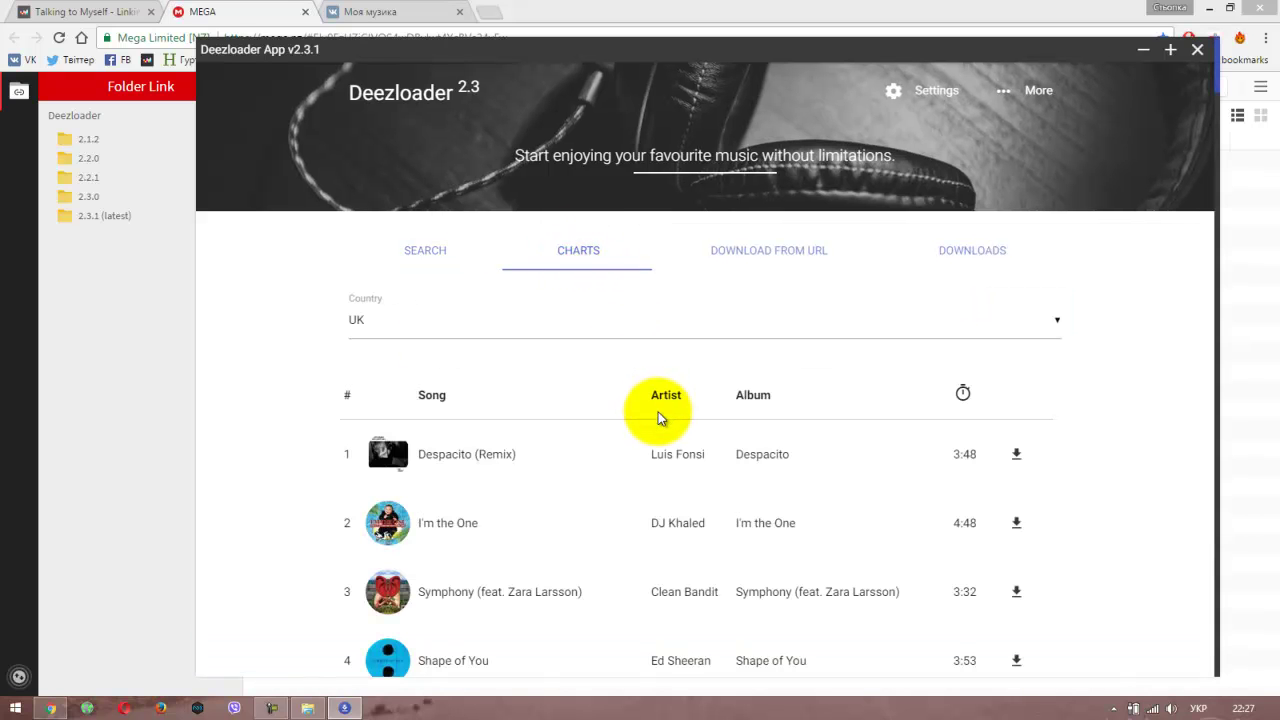
{"action": "scroll", "coordinate": [660, 422], "scroll_direction": "down", "scroll_amount": 4}
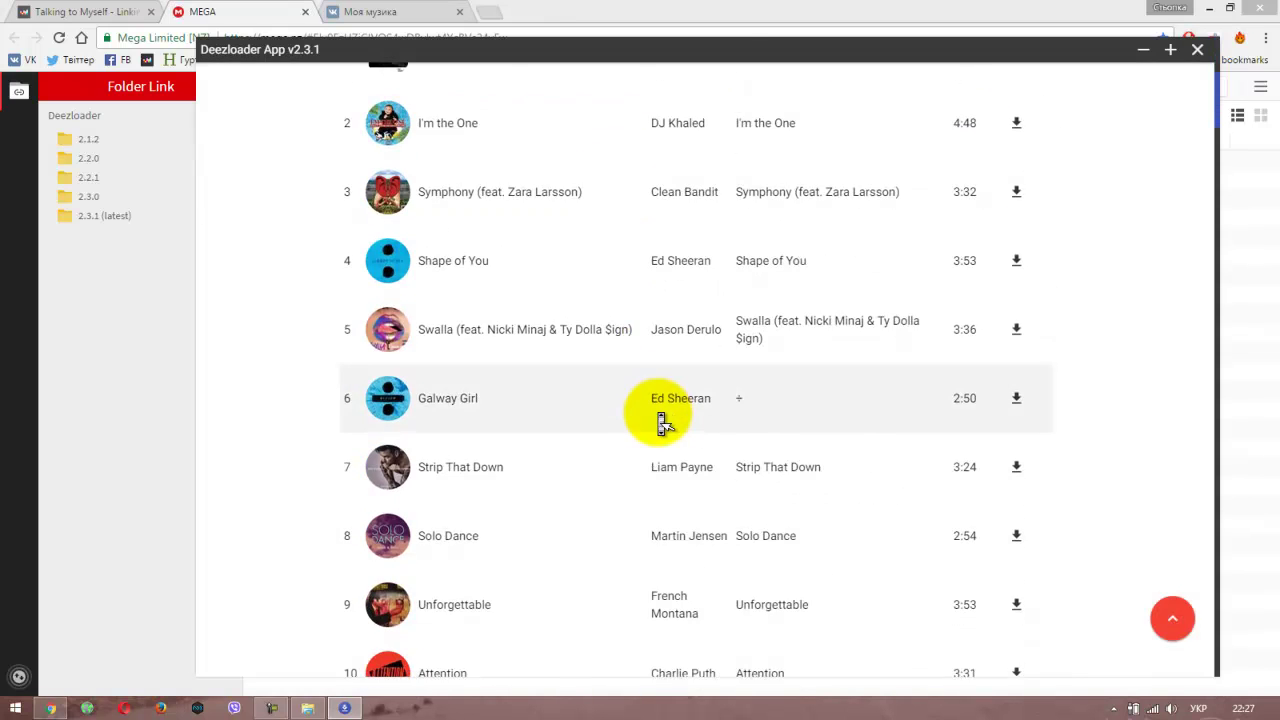
{"action": "scroll", "coordinate": [660, 422], "scroll_direction": "up", "scroll_amount": 5}
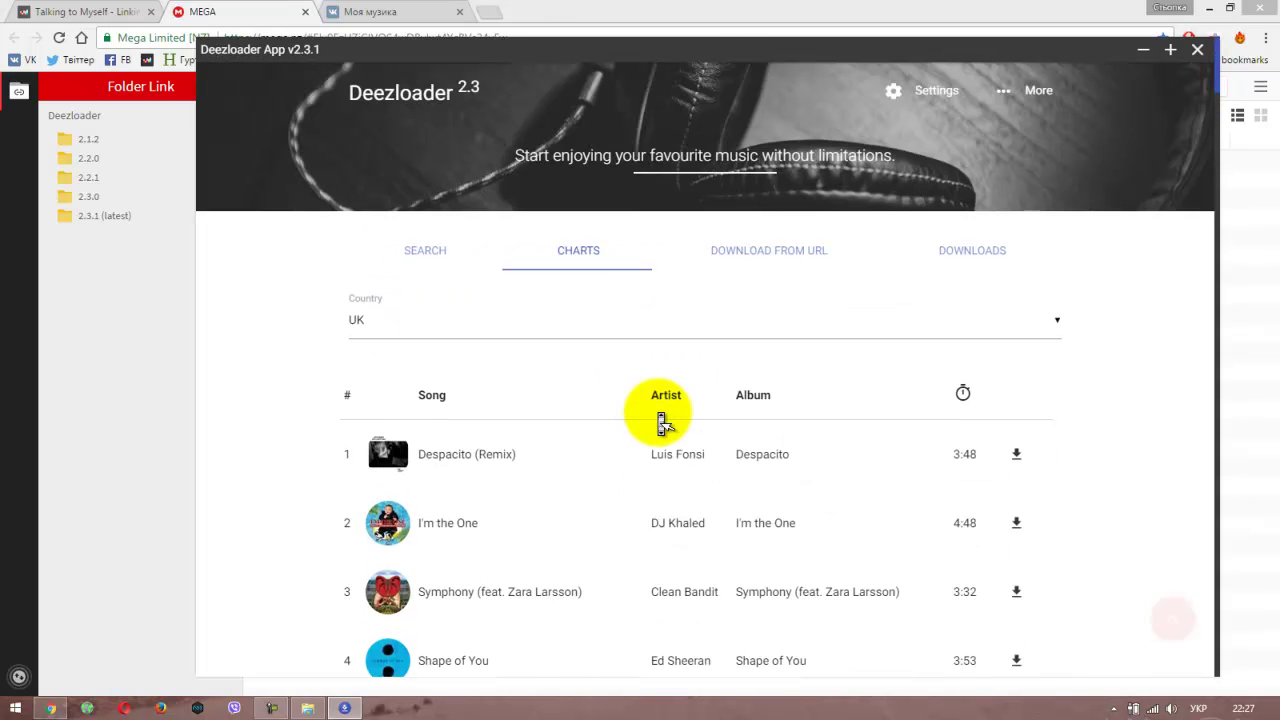
- Open the download-from-URL page, then switch to Deezer in the browser and open the MyPlayList playlist
{"action": "left_click", "coordinate": [806, 262]}
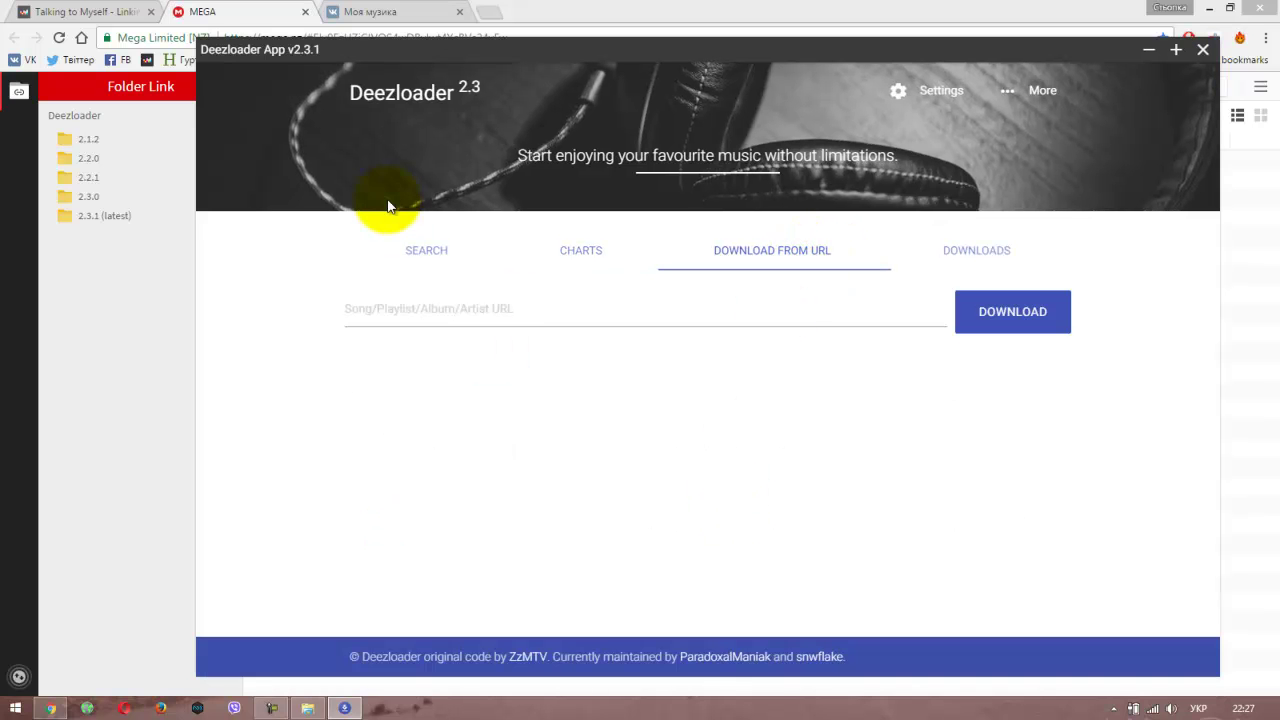
{"action": "left_click", "coordinate": [82, 10]}
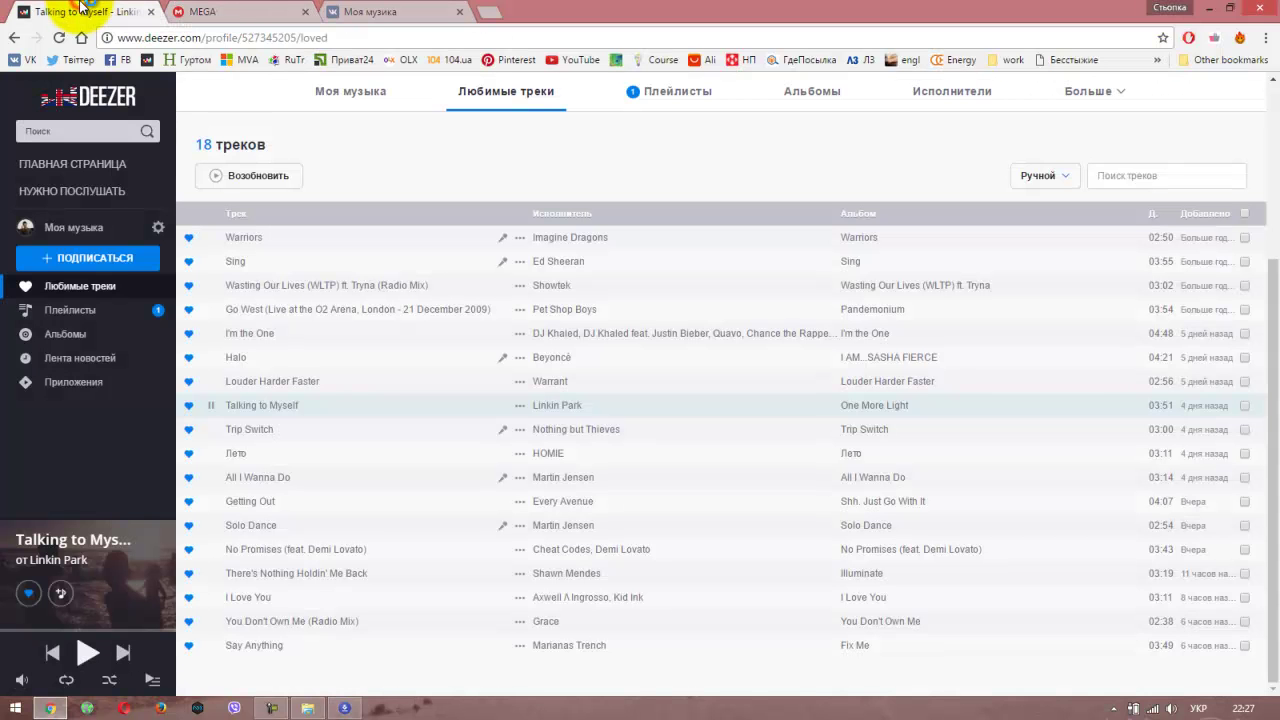
{"action": "left_click", "coordinate": [87, 313]}
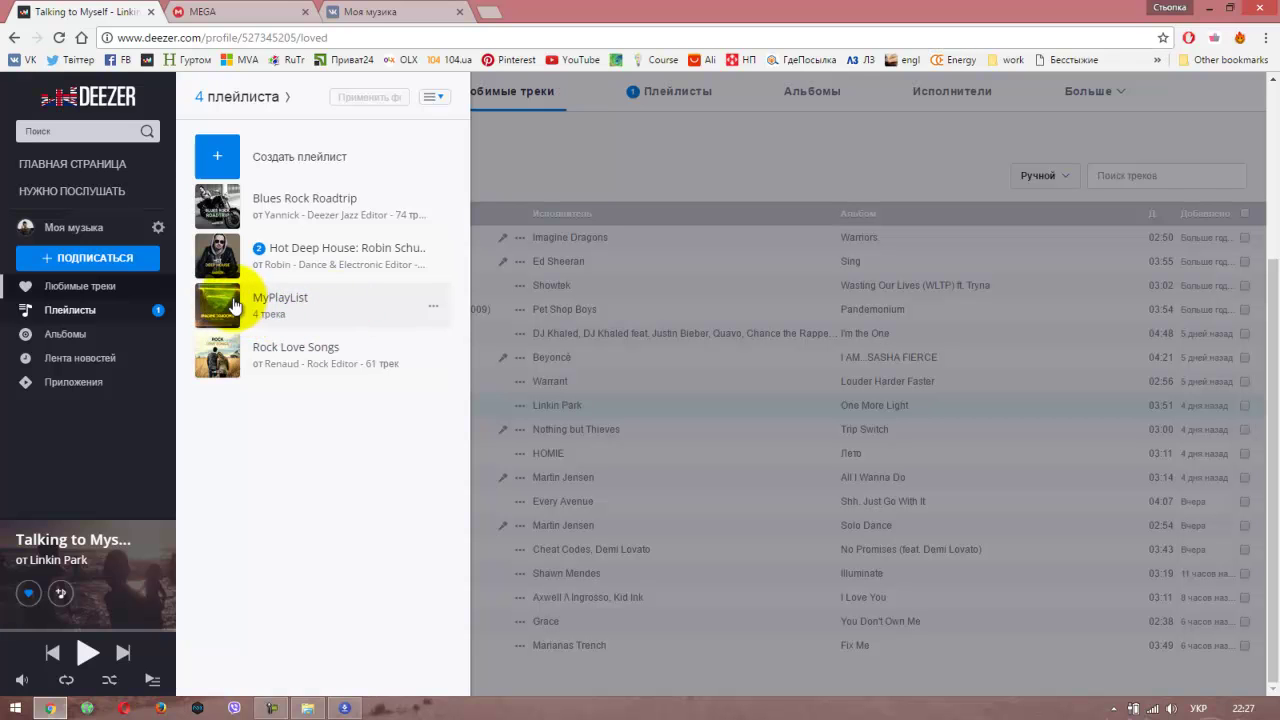
{"action": "left_click", "coordinate": [268, 298]}
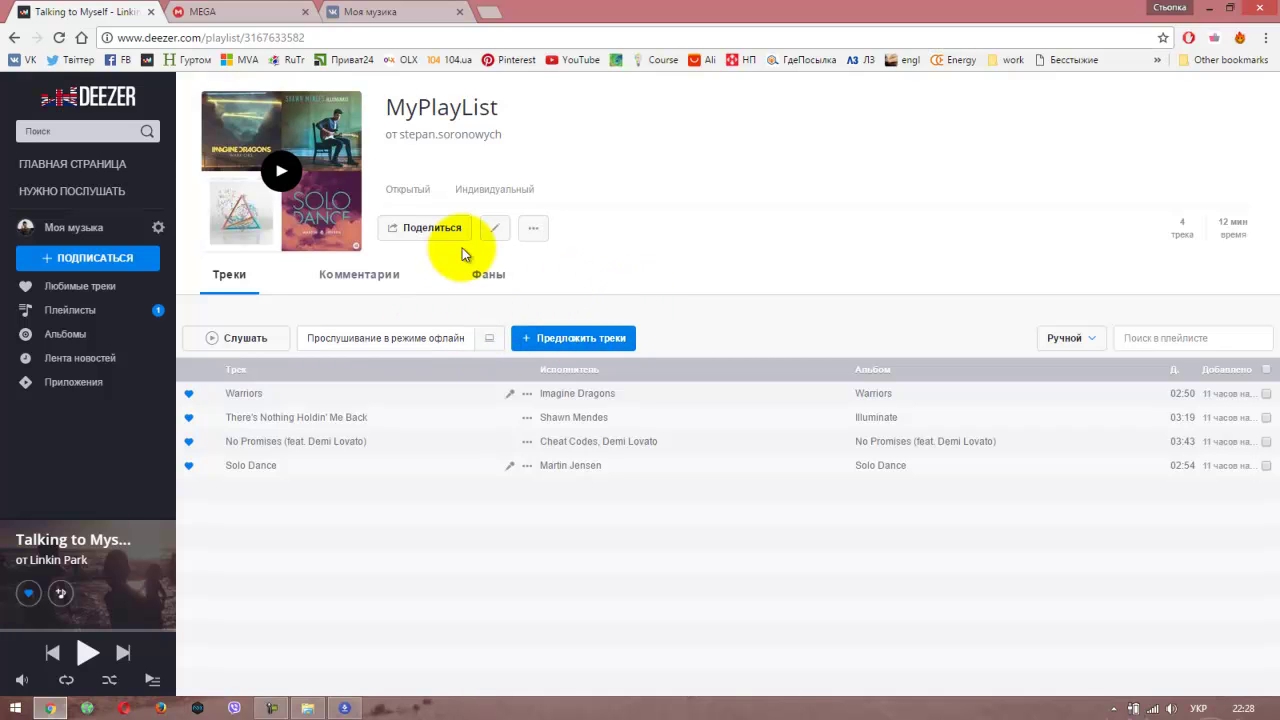
- Copy the web address of the MyPlayList playlist page
{"action": "left_click", "coordinate": [338, 38]}
{"action": "key", "text": "ctrl+c"}
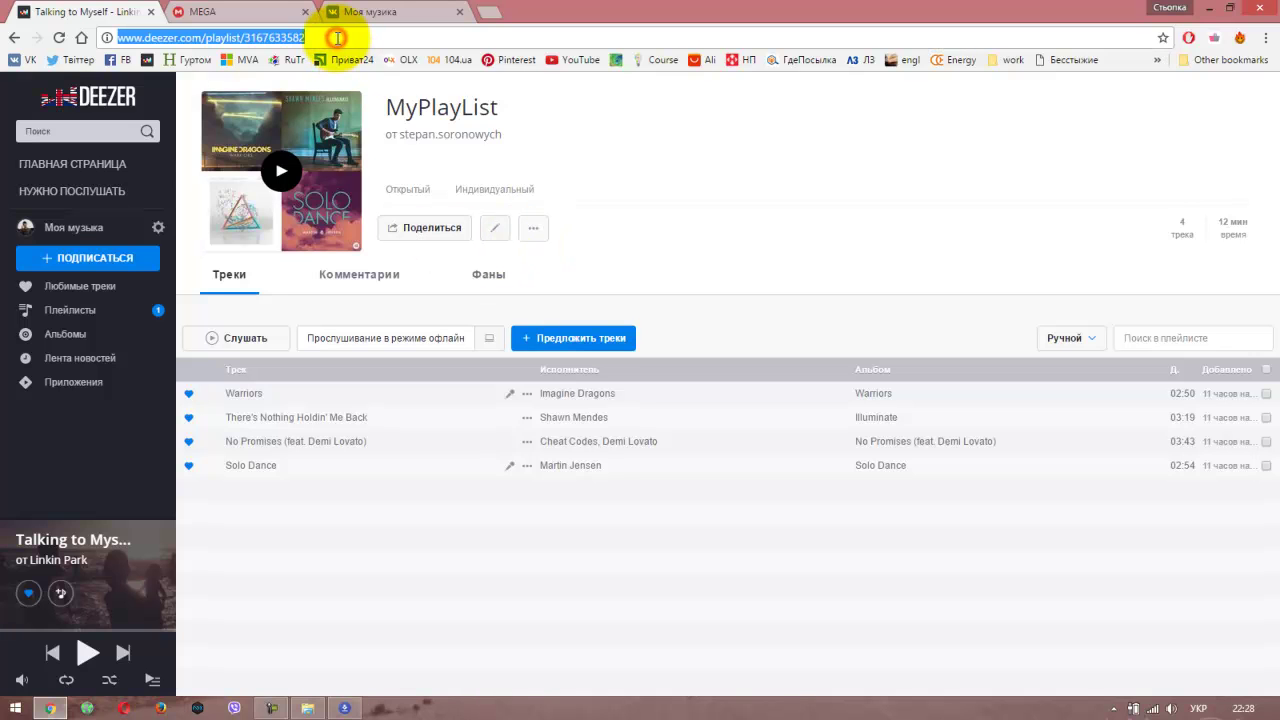
{"action": "right_click", "coordinate": [270, 42]}
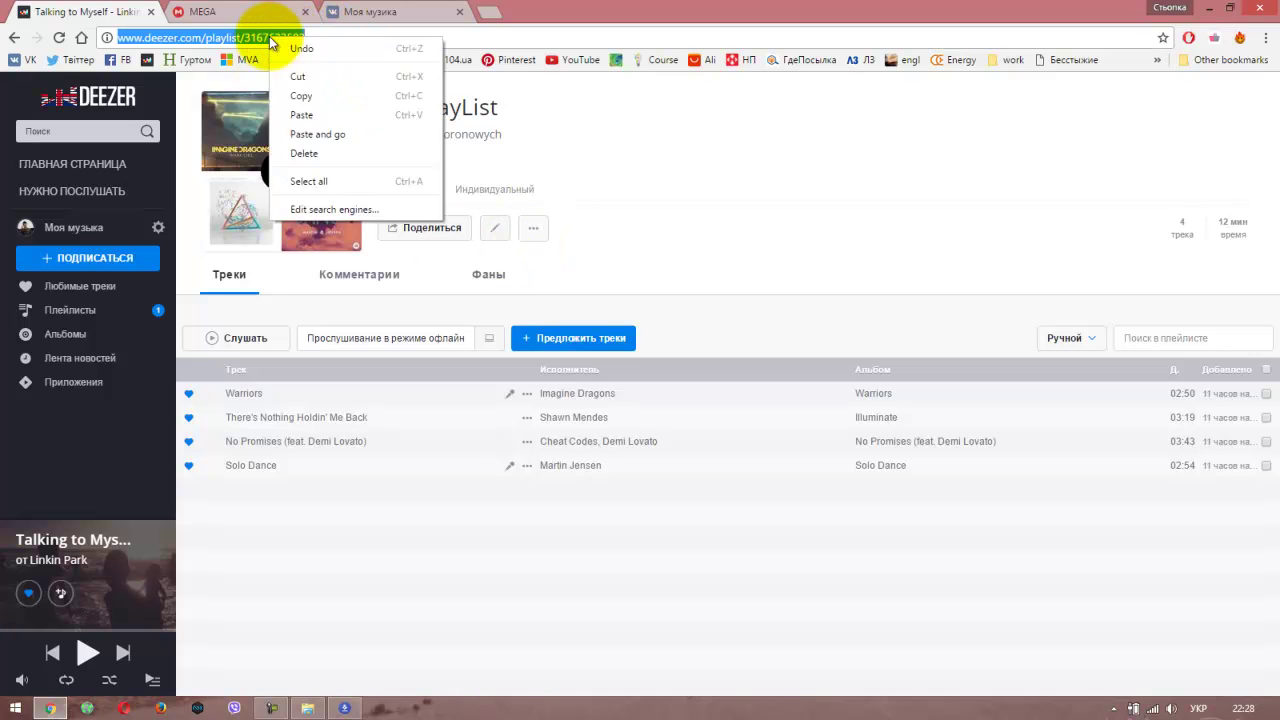
{"action": "left_click", "coordinate": [310, 96]}
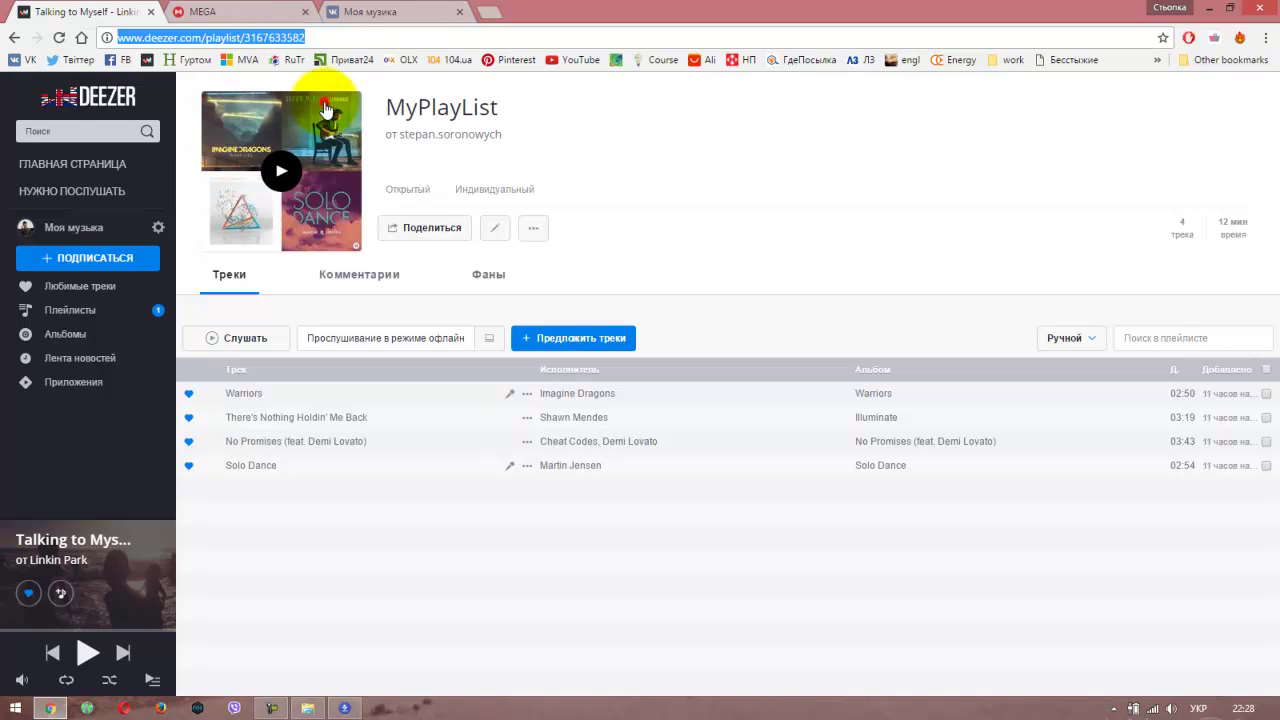
- Switch to Deezloader, paste the playlist address as the download URL and start the download
{"action": "left_click", "coordinate": [330, 705]}
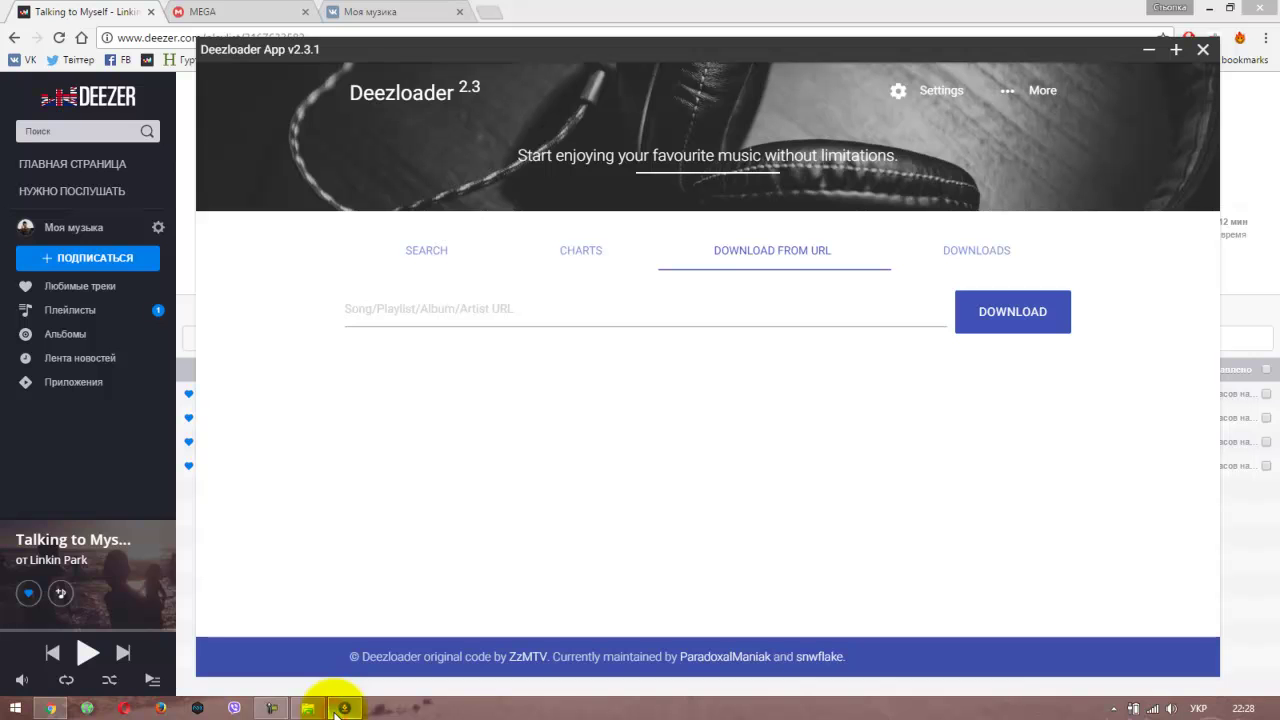
{"action": "left_click", "coordinate": [452, 312]}
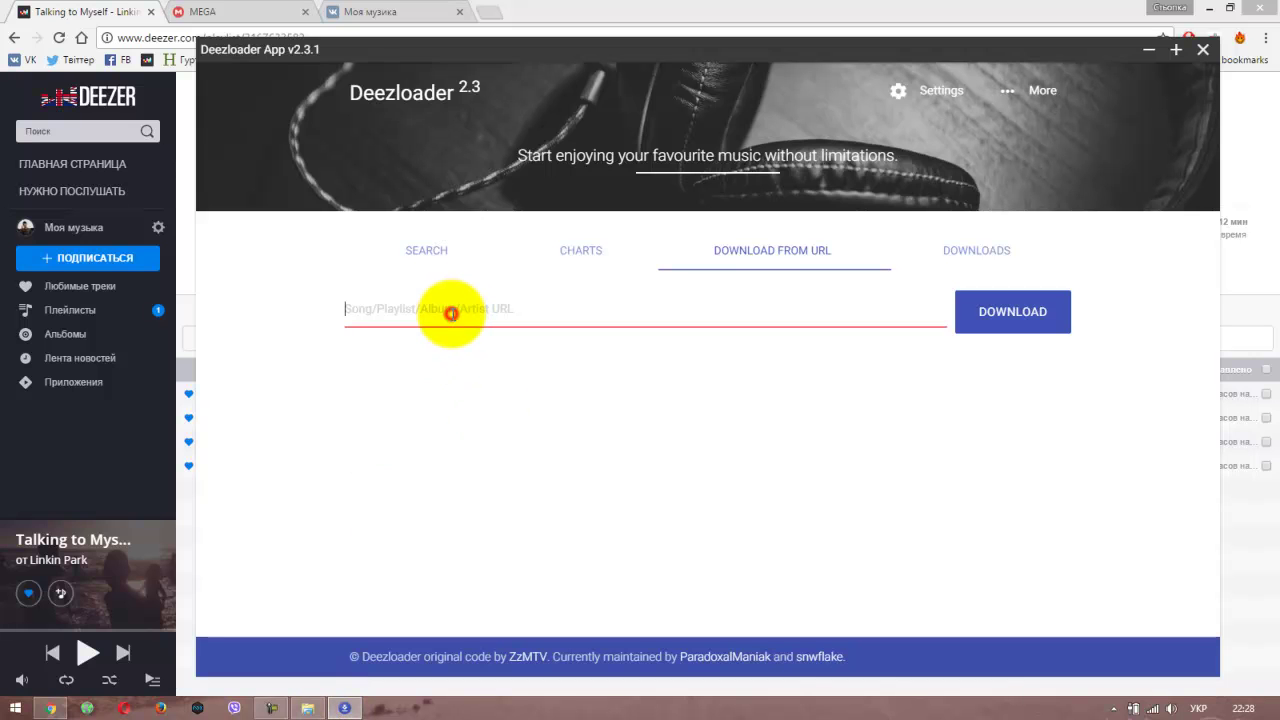
{"action": "right_click", "coordinate": [480, 313]}
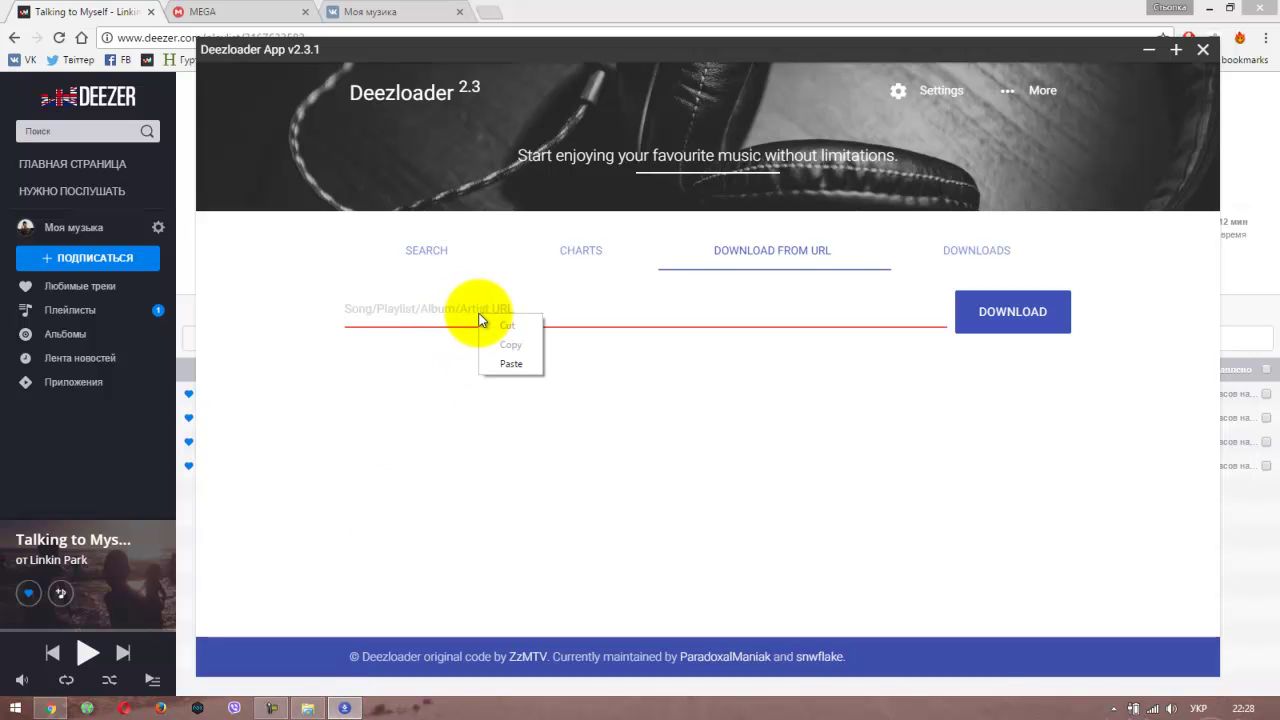
{"action": "left_click", "coordinate": [516, 372]}
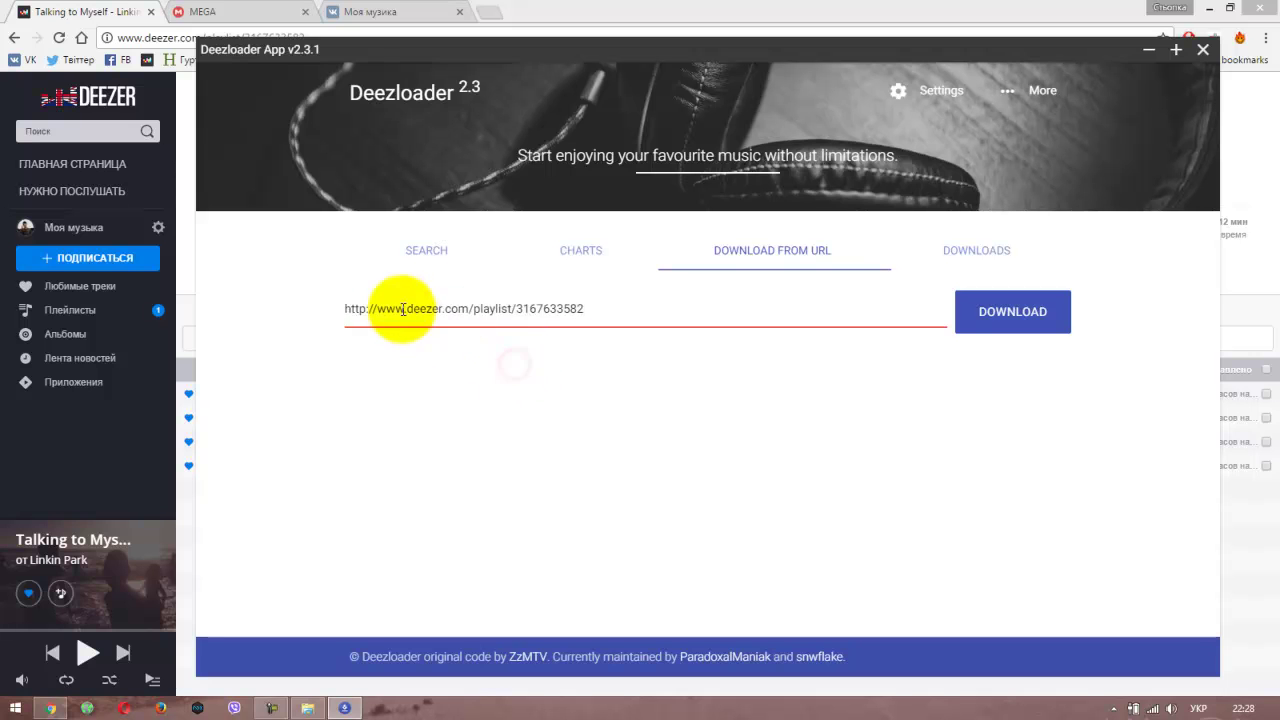
{"action": "left_click", "coordinate": [1034, 332]}
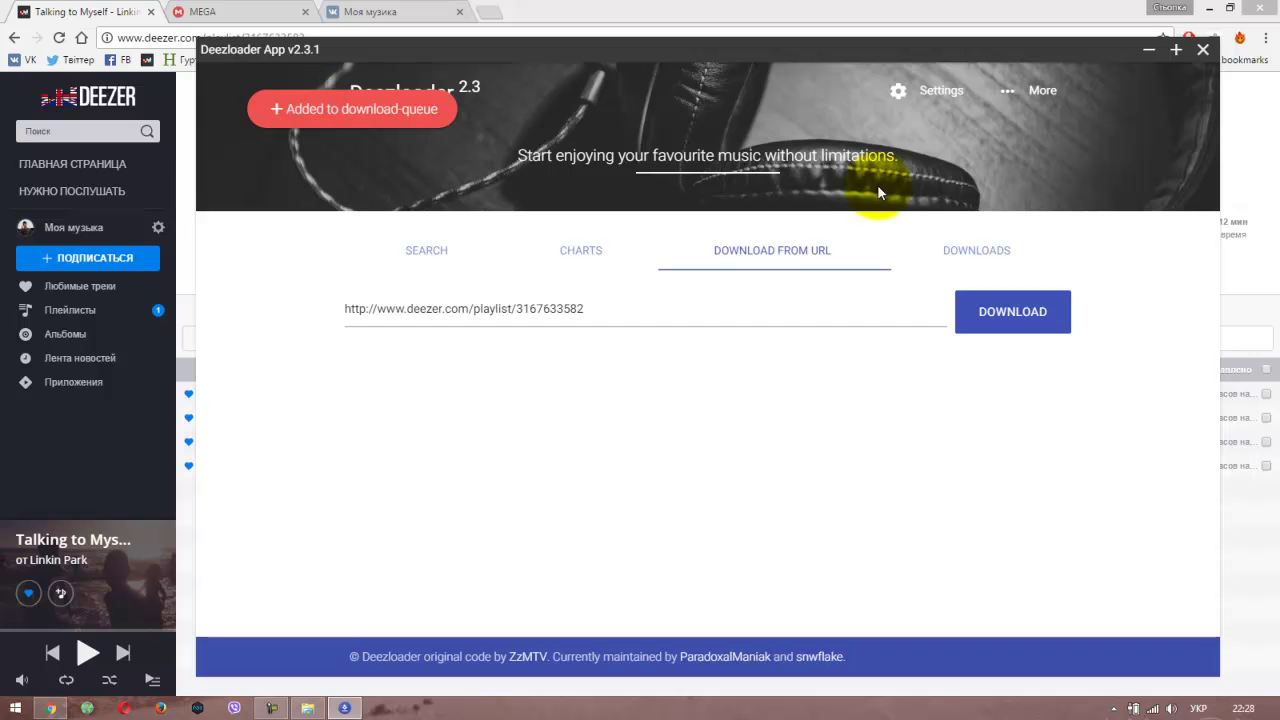
- Check the size, downloaded and failed counts of the MyPlayList download
{"action": "left_click", "coordinate": [985, 256]}
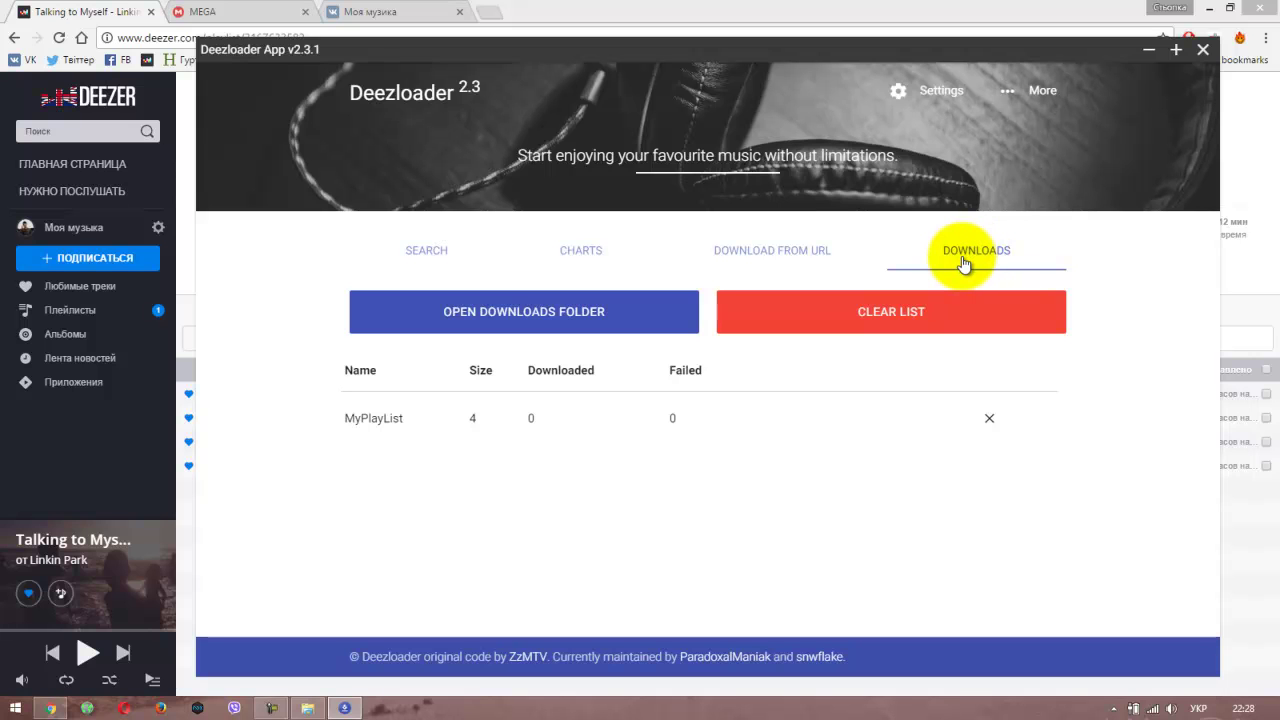
{"action": "double_click", "coordinate": [502, 418]}
{"action": "double_click", "coordinate": [563, 416]}
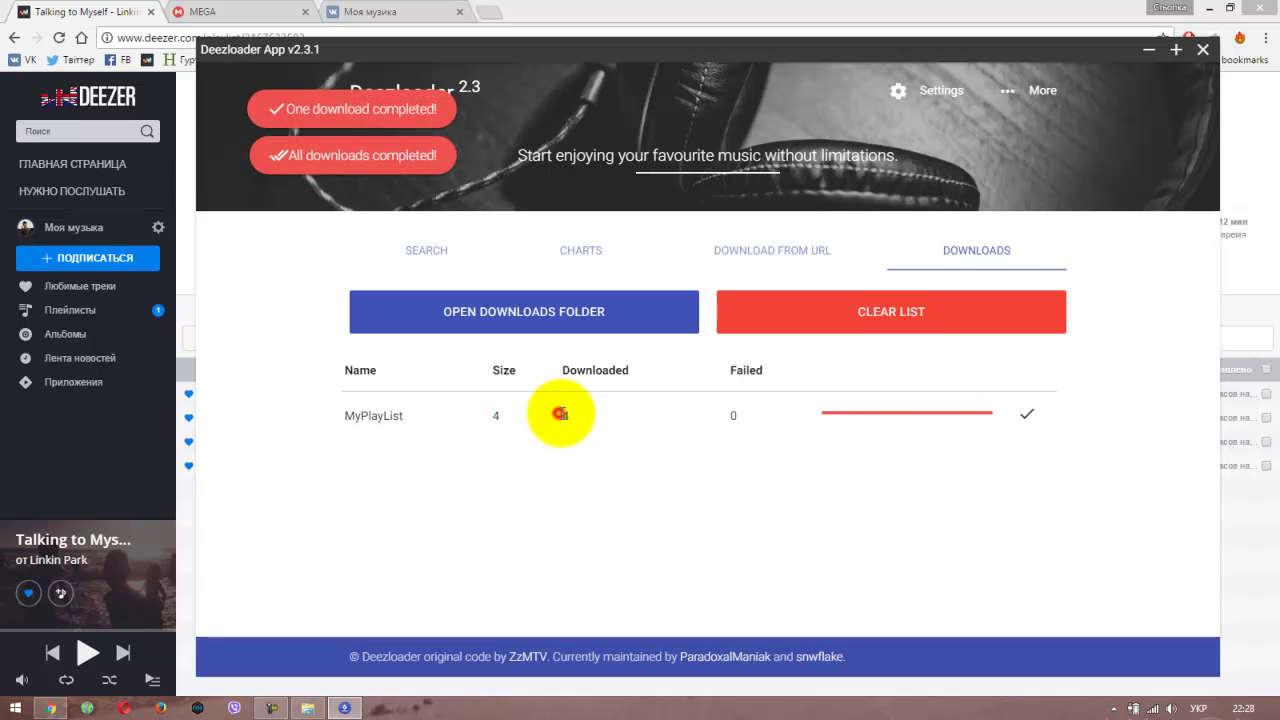
{"action": "double_click", "coordinate": [732, 415]}
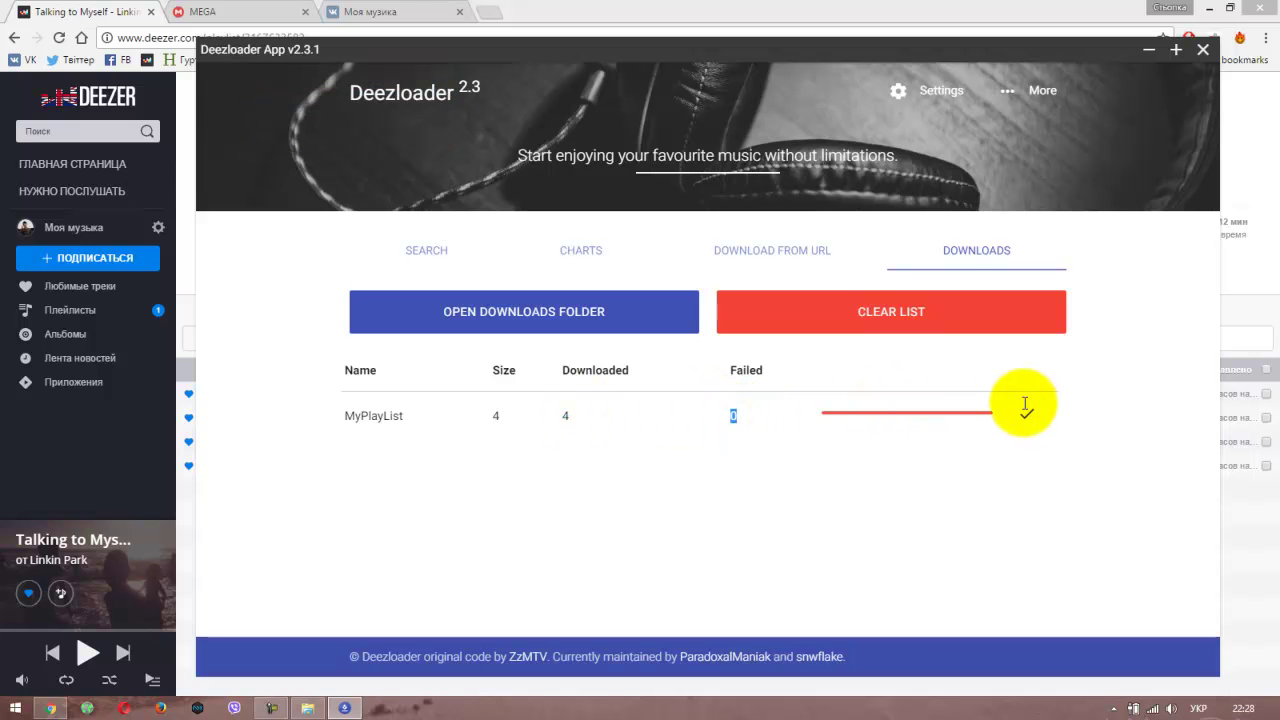
- Open the Deezloader downloads folder and bring its File Explorer window to the front
{"action": "left_click", "coordinate": [520, 318]}
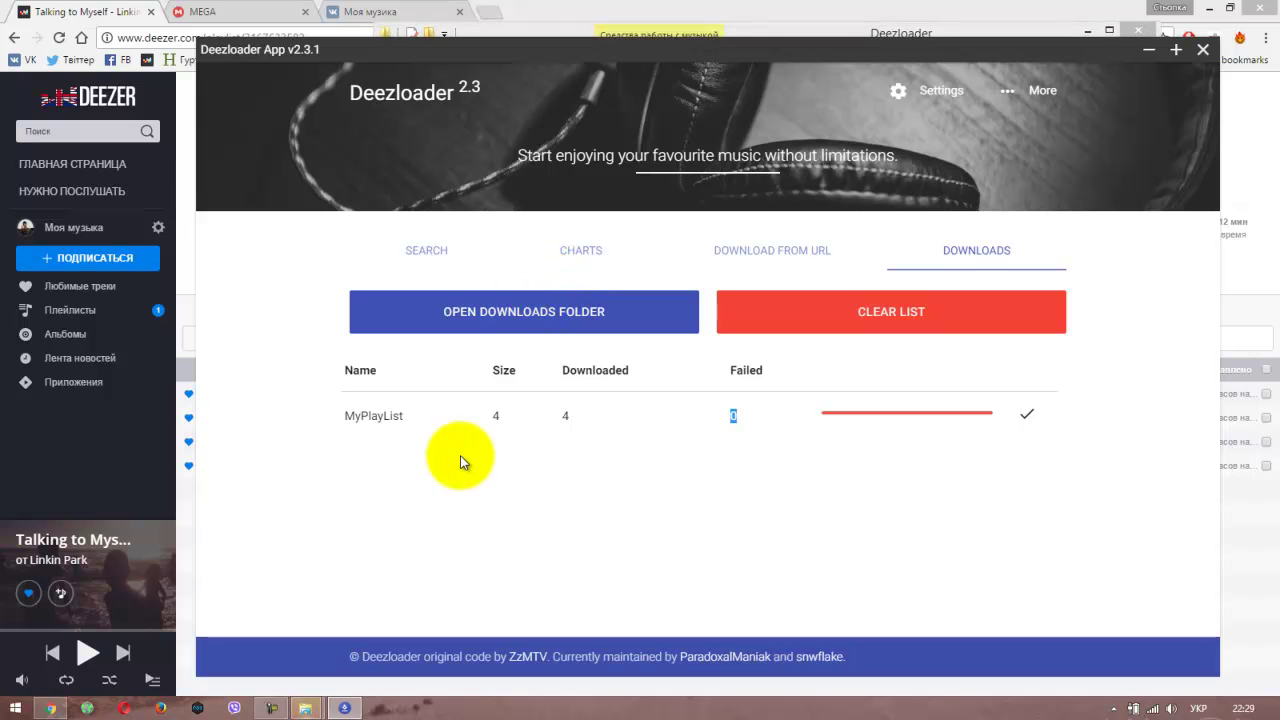
{"action": "mouse_move", "coordinate": [305, 708]}
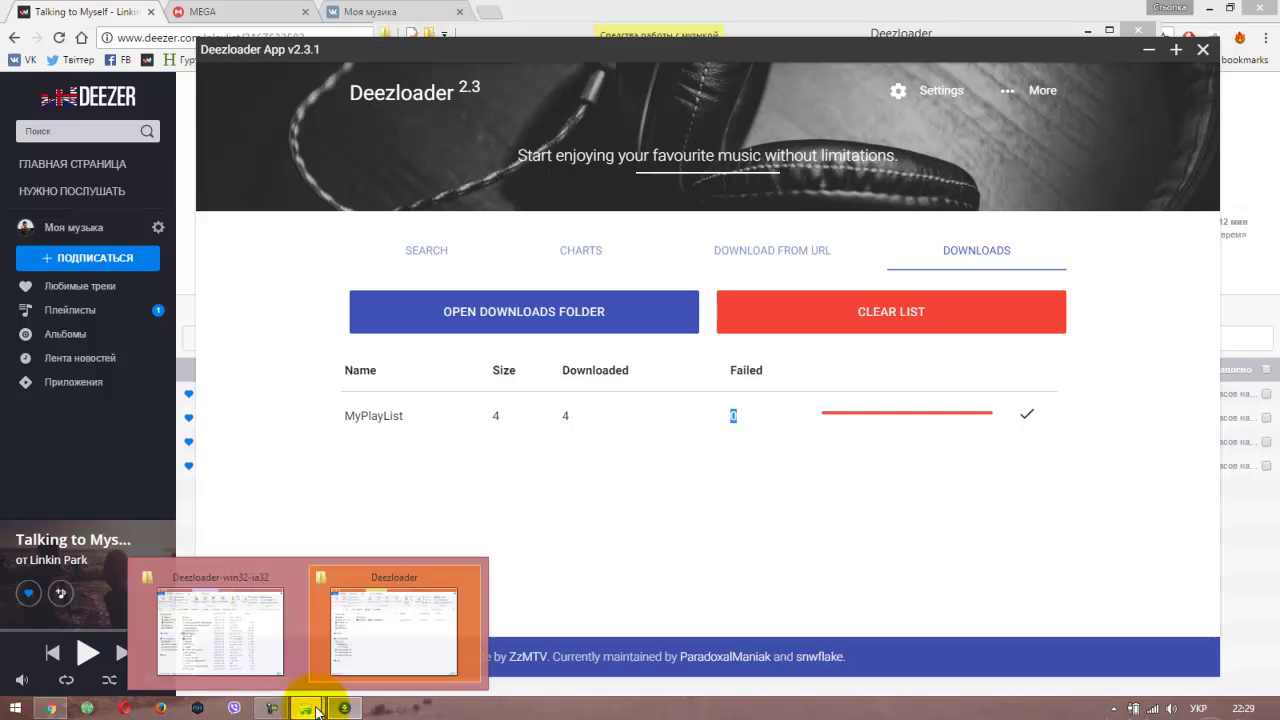
{"action": "left_click", "coordinate": [369, 642]}
{"action": "left_click", "coordinate": [369, 642]}
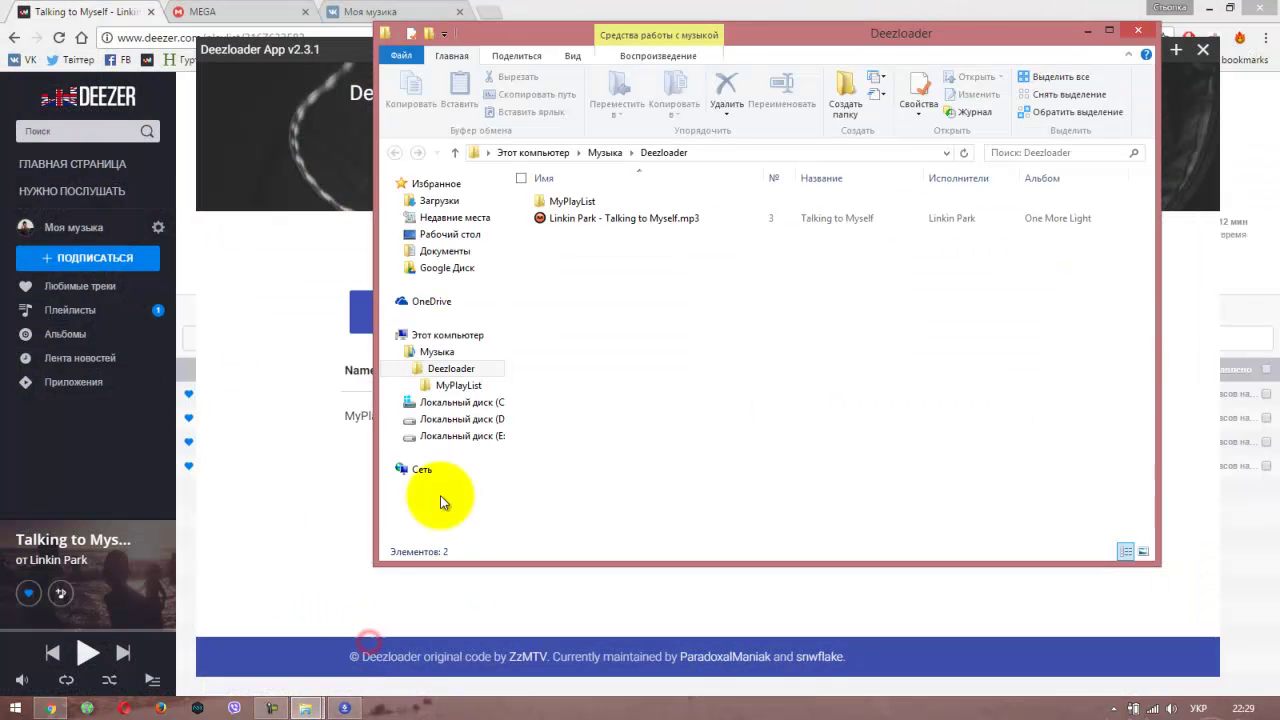
- Delete the file Linkin Park - Talking to Myself.mp3 from the Deezloader folder
{"action": "left_click", "coordinate": [591, 217]}
{"action": "left_click", "coordinate": [591, 205]}
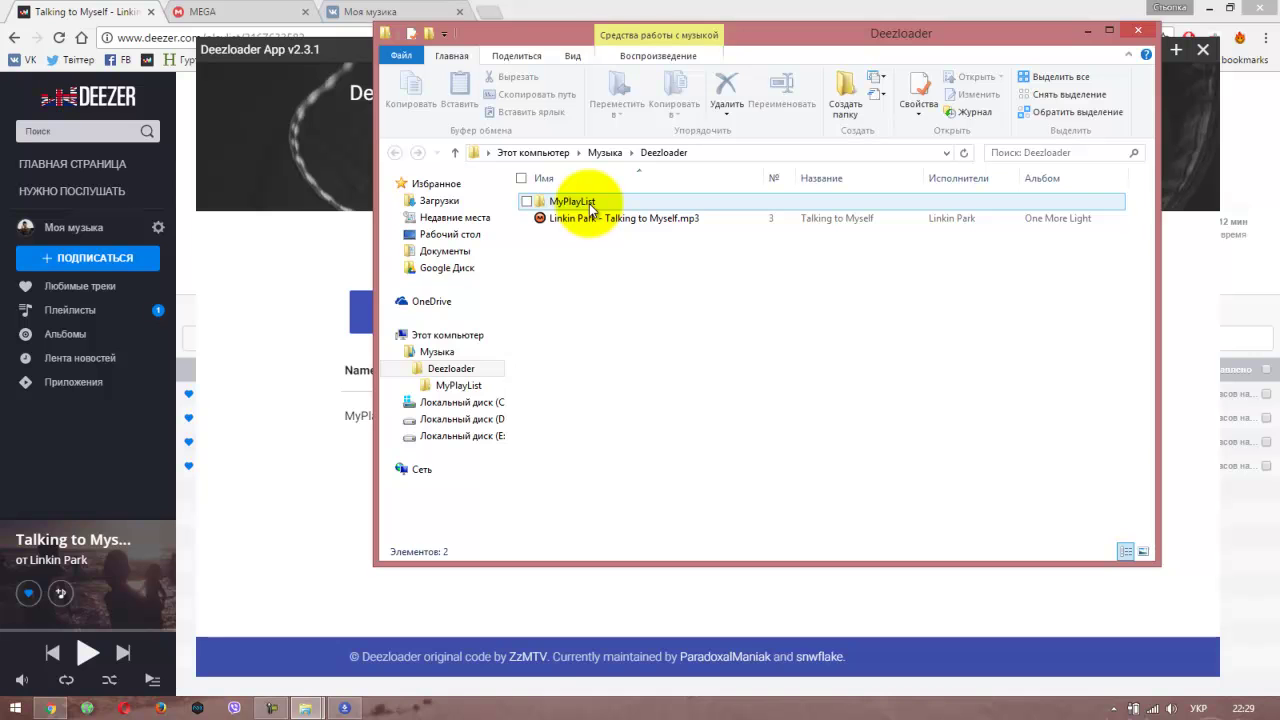
{"action": "left_click", "coordinate": [594, 218]}
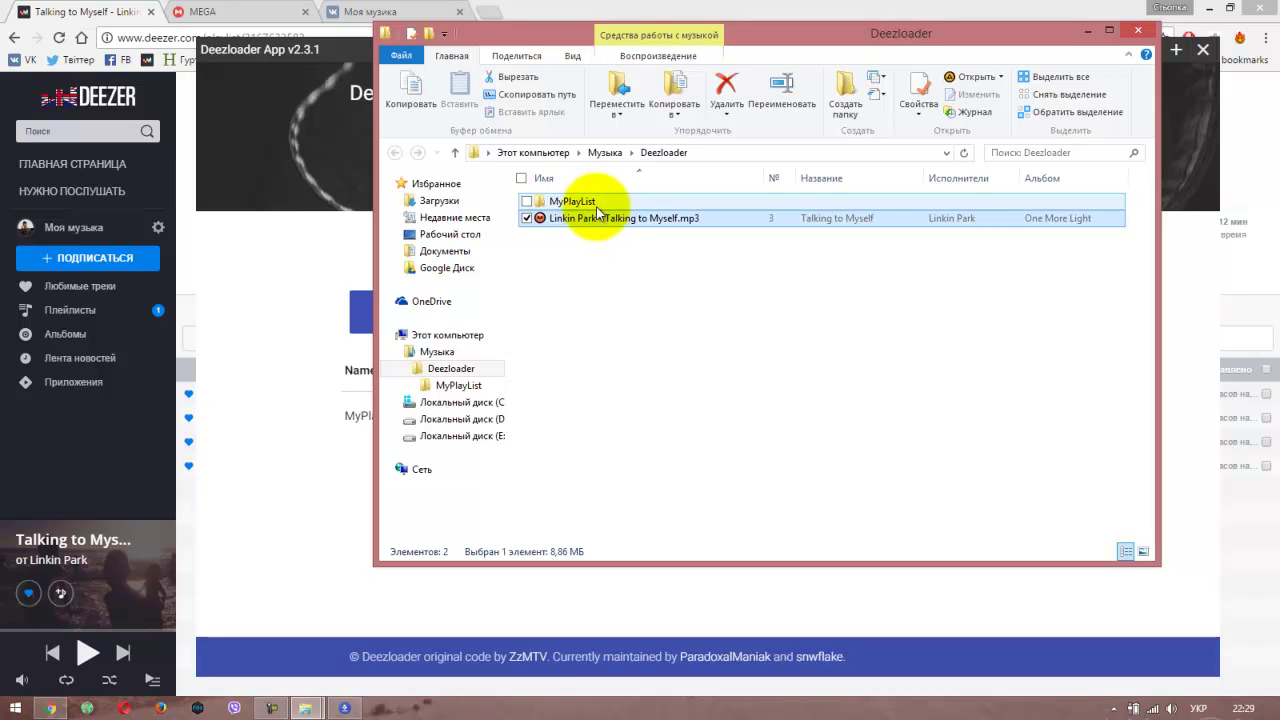
{"action": "key", "text": "Delete"}
- Open the MyPlayList folder and look over the downloaded song files
{"action": "double_click", "coordinate": [596, 208]}
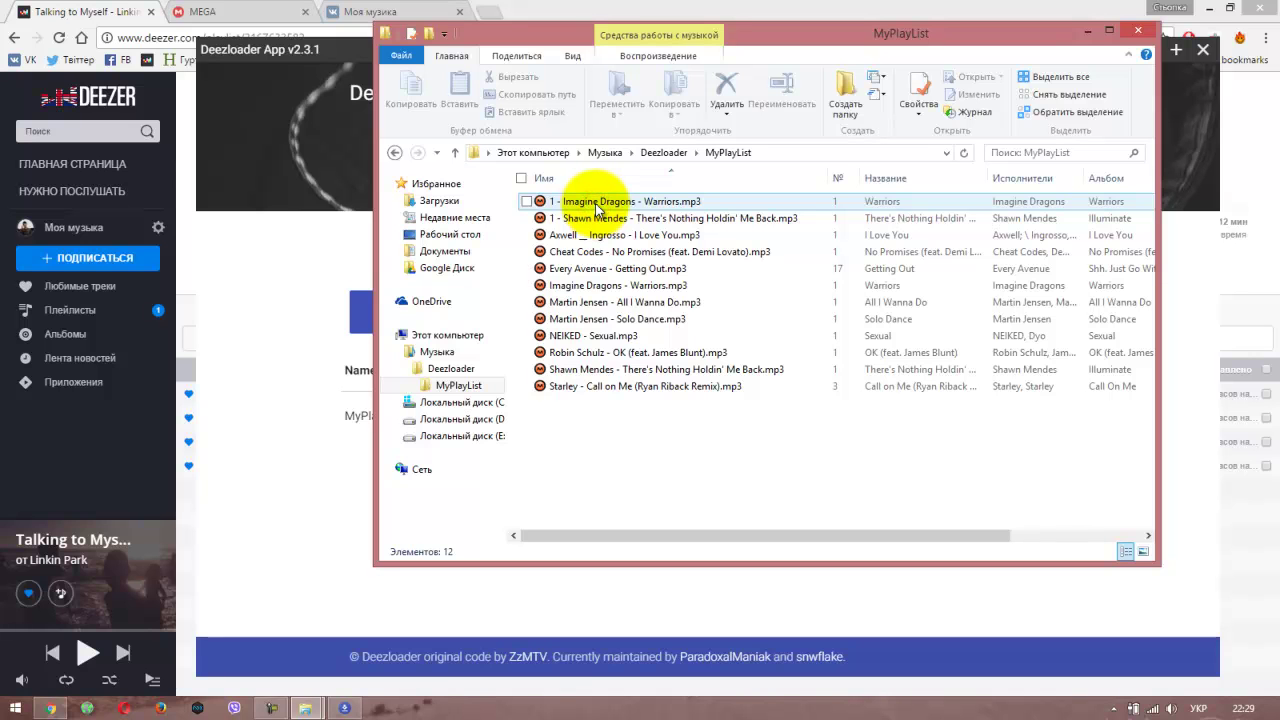
{"action": "left_click", "coordinate": [600, 220]}
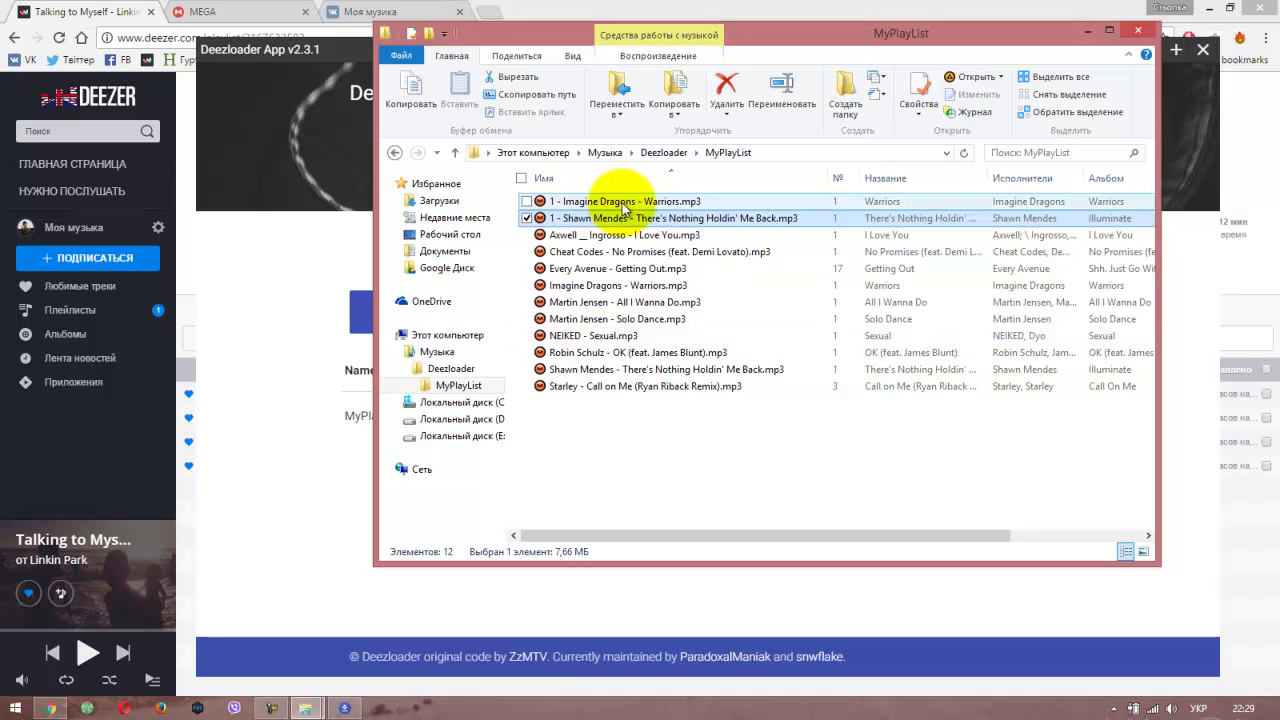
{"action": "left_click_drag", "start_coordinate": [604, 410], "coordinate": [614, 170]}
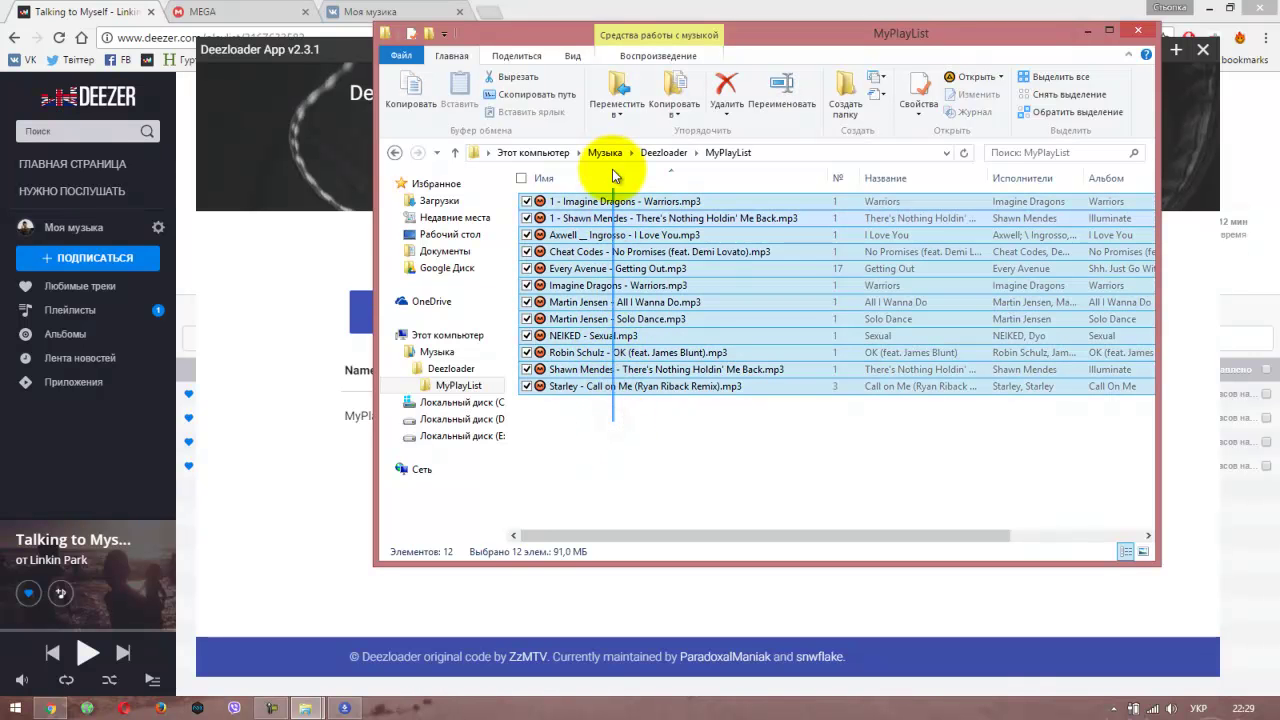
{"action": "left_click", "coordinate": [643, 436]}
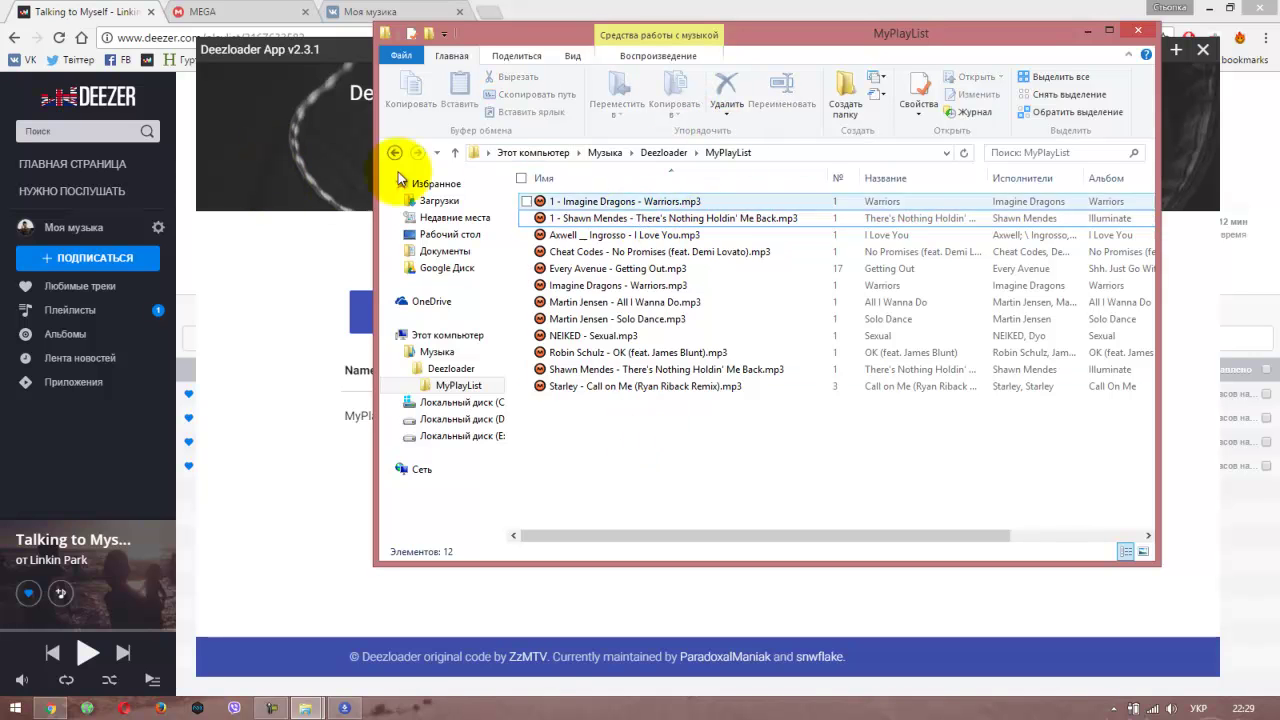
- Switch back to Deezer, open the favourite tracks, and play and pause I Love You by Axwell /\ Ingrosso
{"action": "left_click", "coordinate": [55, 10]}
{"action": "left_click", "coordinate": [95, 290]}
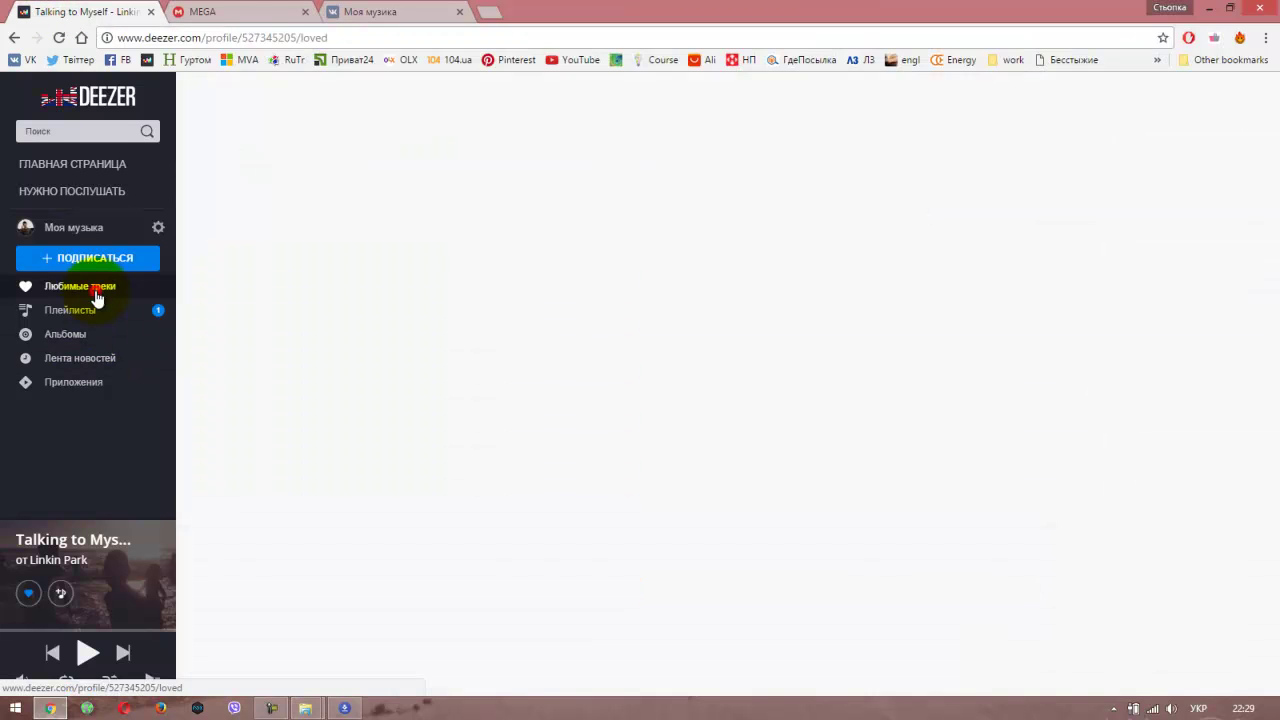
{"action": "scroll", "coordinate": [305, 395], "scroll_direction": "down", "scroll_amount": 3}
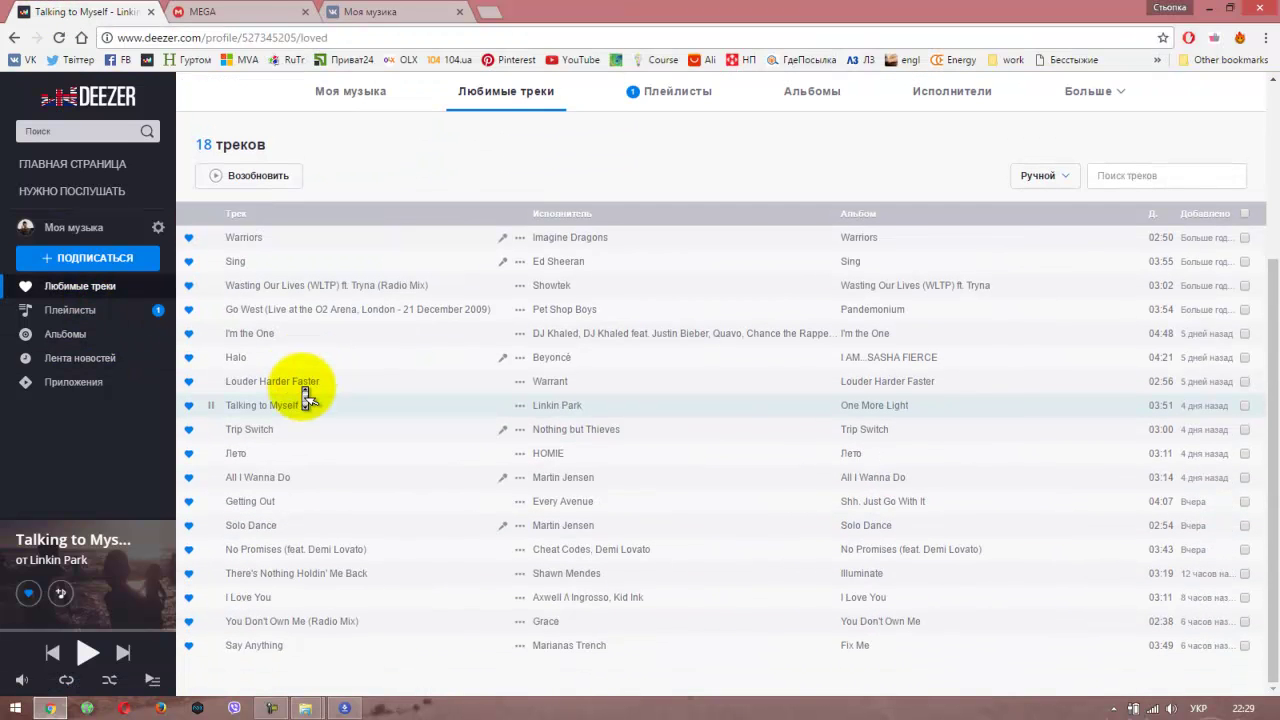
{"action": "left_click", "coordinate": [211, 600]}
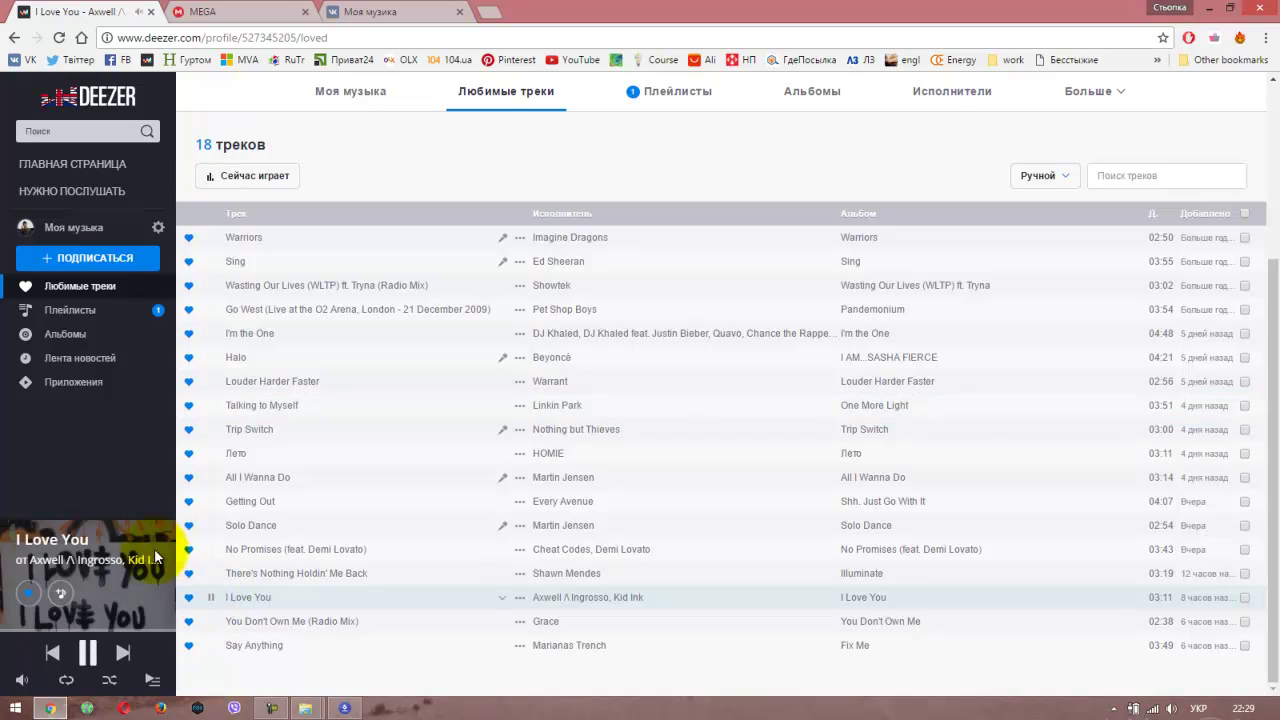
{"action": "left_click", "coordinate": [87, 652]}
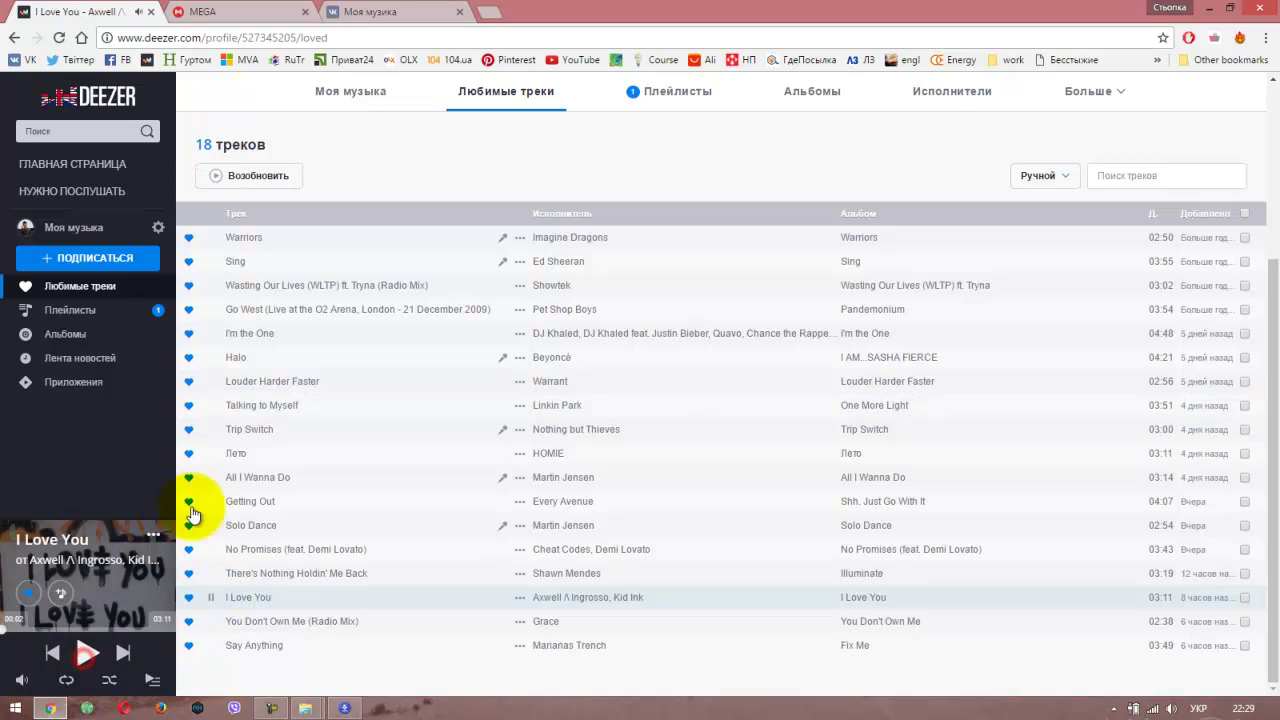
- Open the sharing options for the track I Love You and copy its link
{"action": "left_click", "coordinate": [153, 540]}
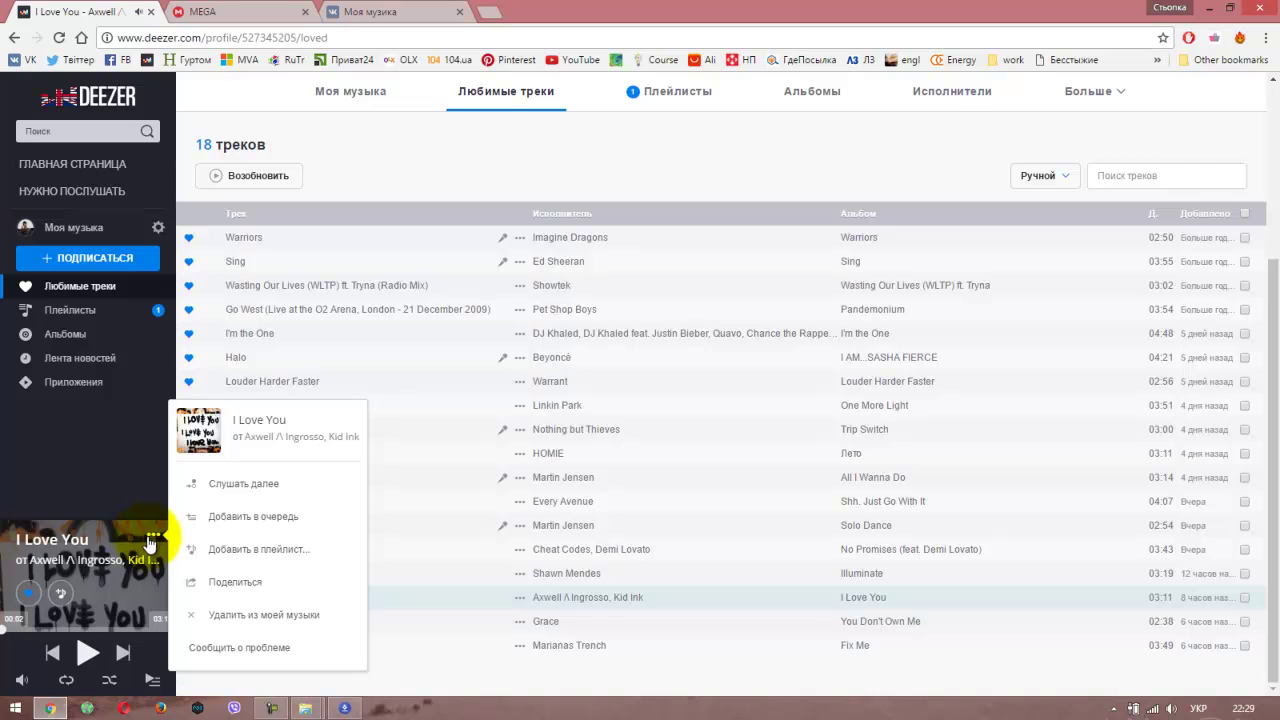
{"action": "left_click", "coordinate": [255, 592]}
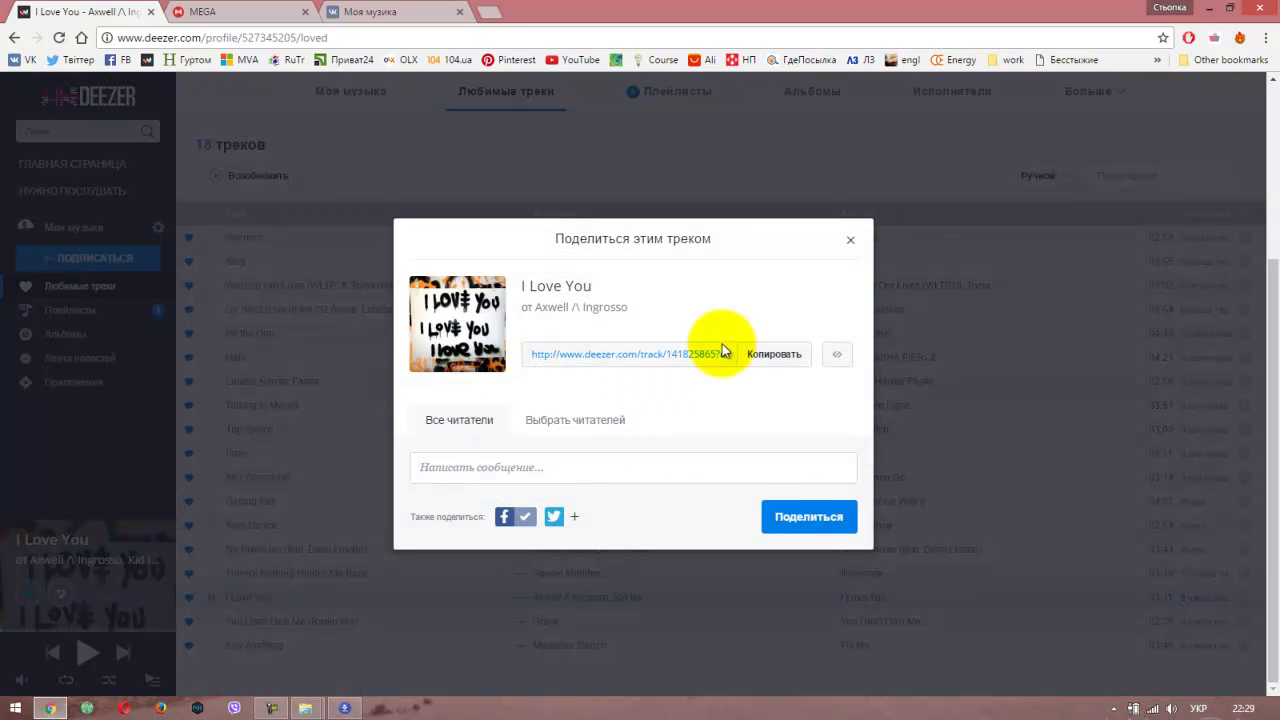
{"action": "left_click", "coordinate": [785, 358]}
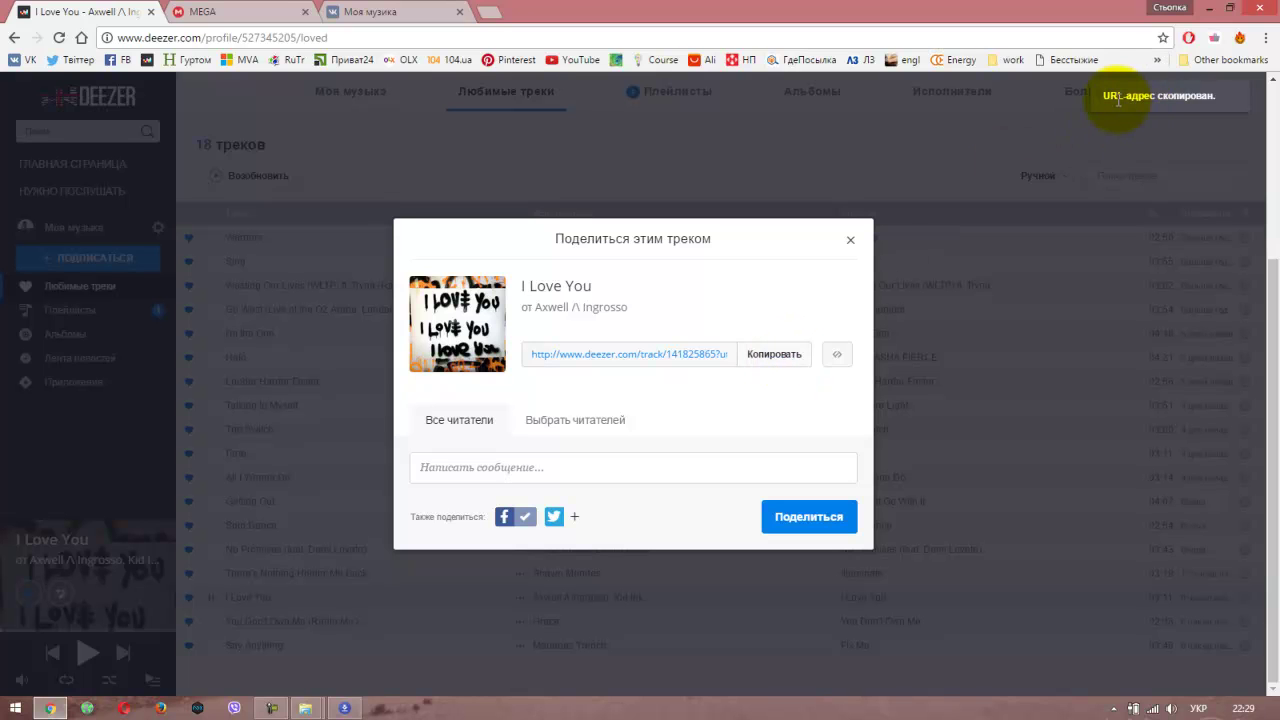
- Switch to Deezloader and close its blank window
{"action": "left_click", "coordinate": [344, 708]}
{"action": "left_click", "coordinate": [620, 313]}
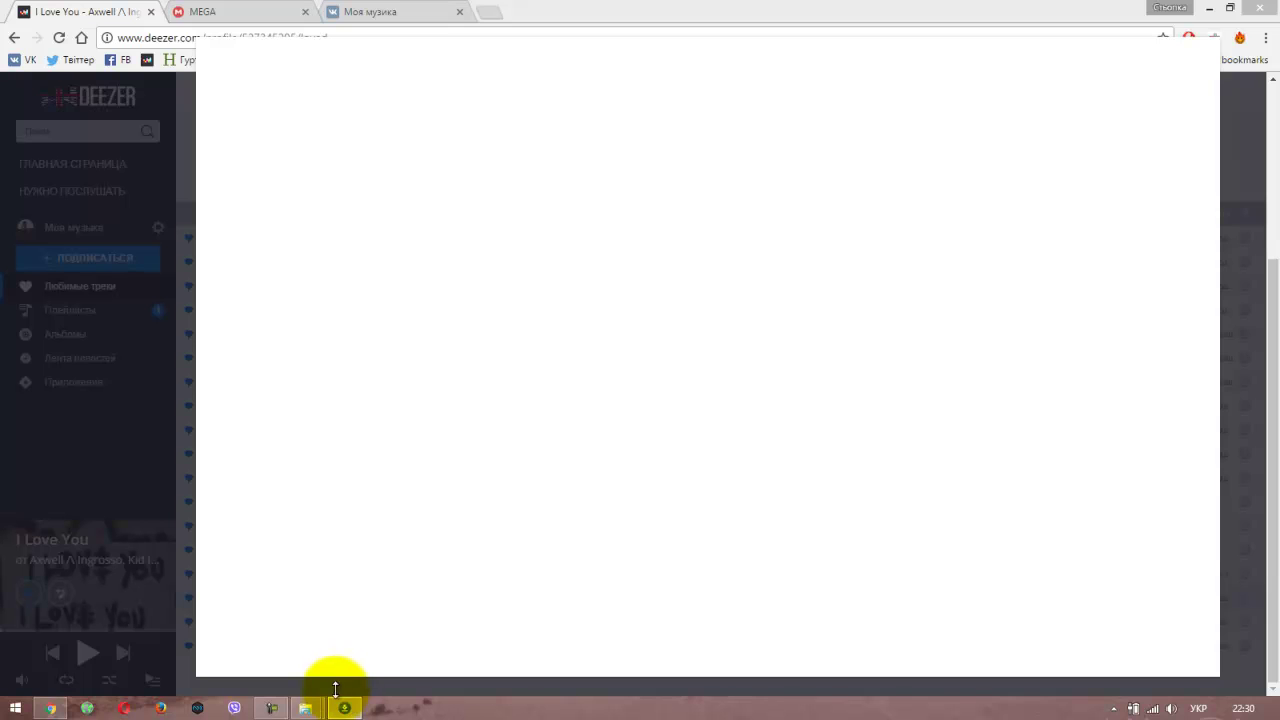
{"action": "mouse_move", "coordinate": [341, 708]}
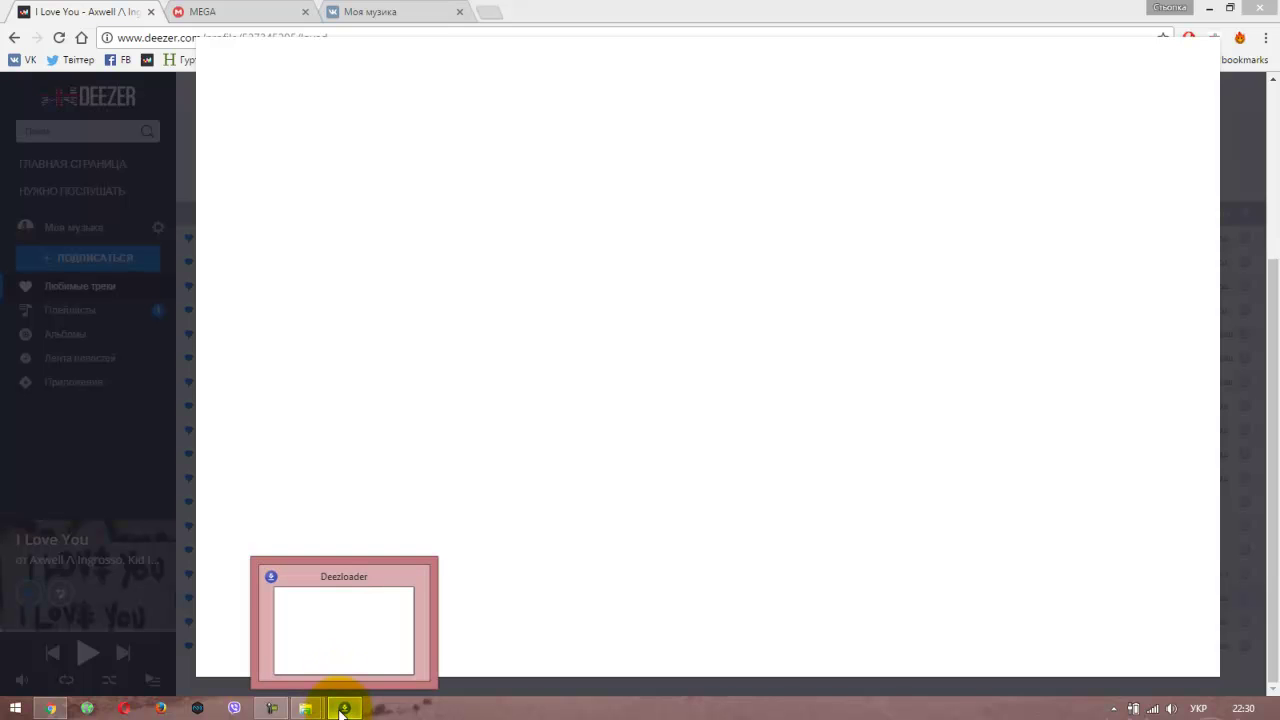
{"action": "left_click", "coordinate": [348, 640]}
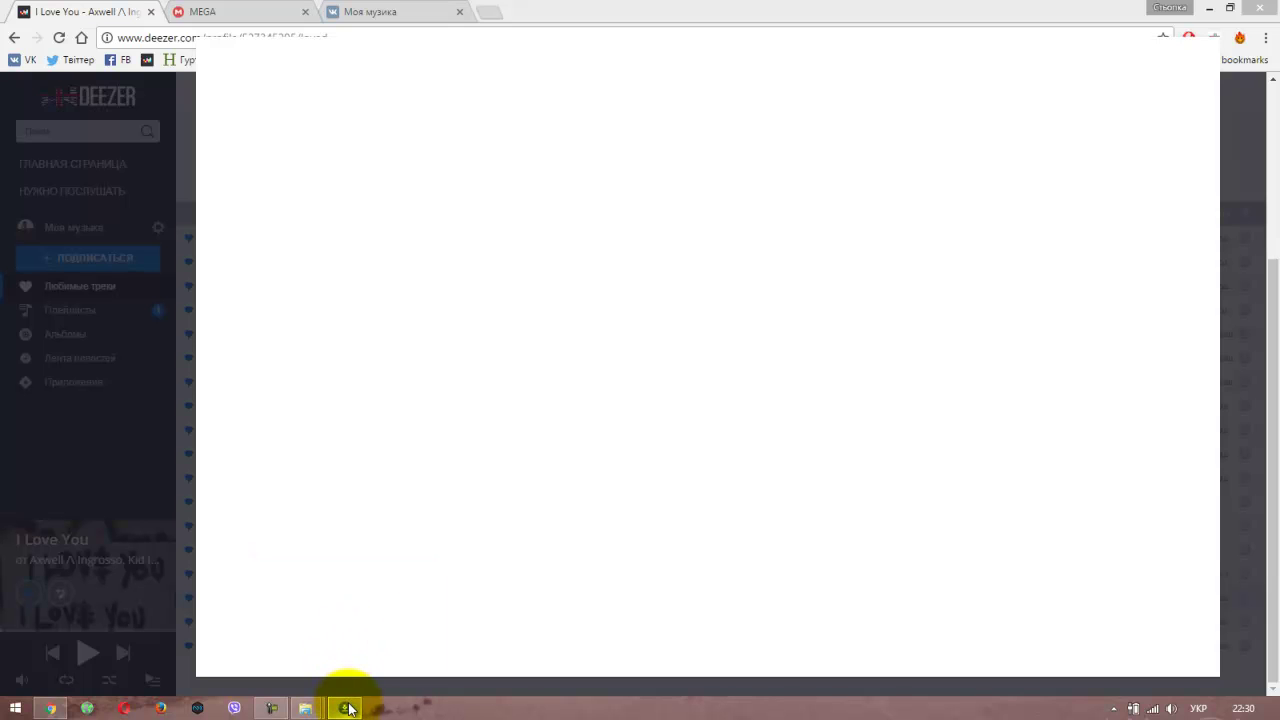
{"action": "right_click", "coordinate": [348, 708]}
{"action": "left_click", "coordinate": [330, 672]}
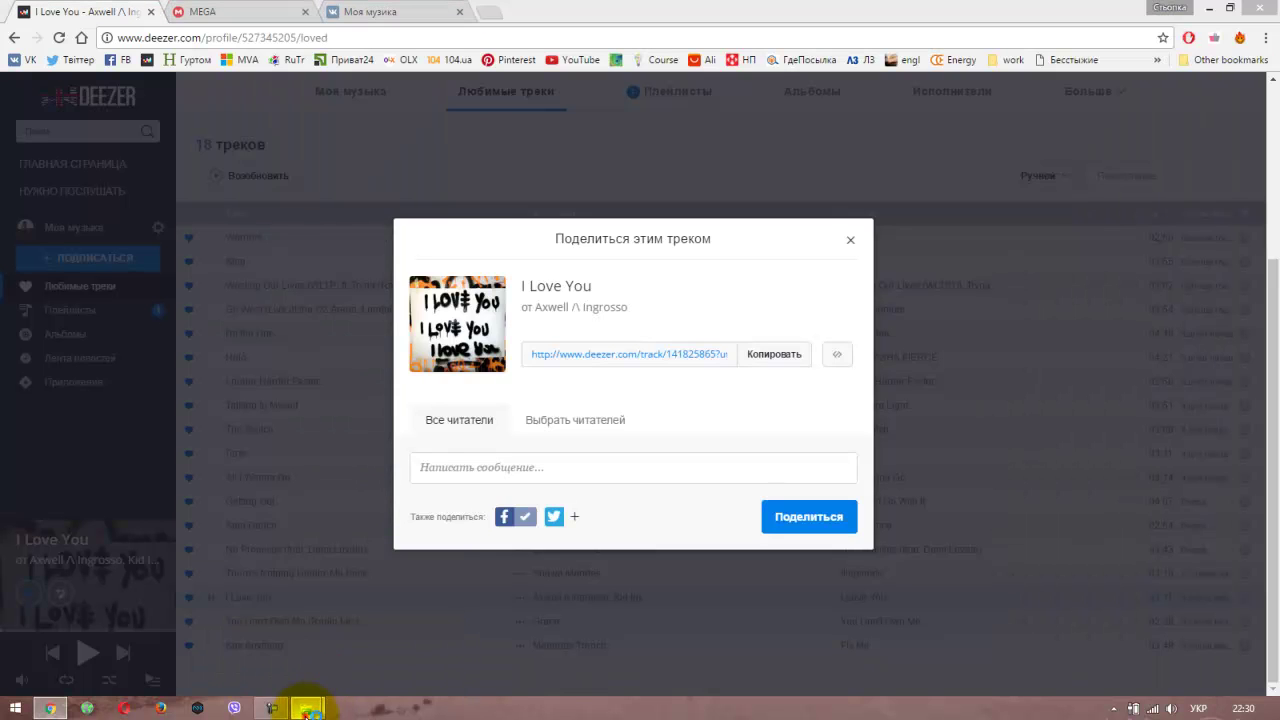
- Relaunch Deezloader.exe from the Deezloader-win32-ia32 folder
{"action": "mouse_move", "coordinate": [307, 708]}
{"action": "left_click", "coordinate": [257, 623]}
{"action": "double_click", "coordinate": [638, 412]}
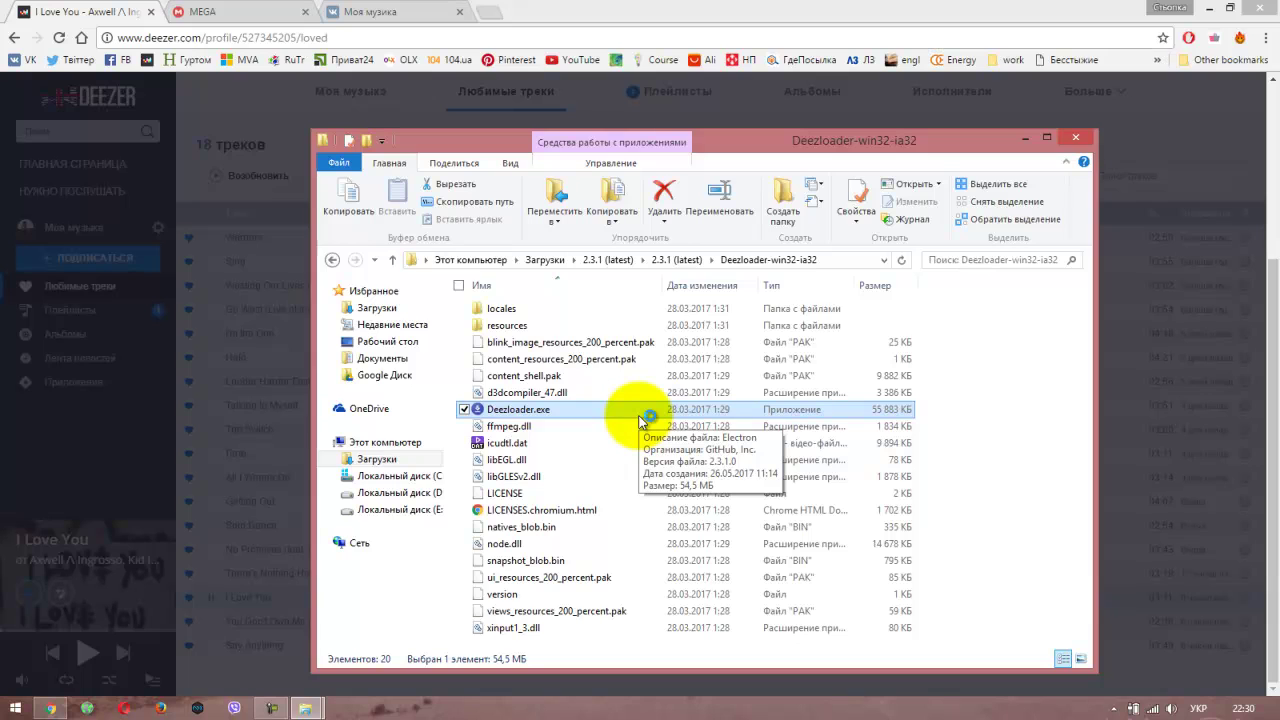
{"action": "double_click", "coordinate": [641, 420]}
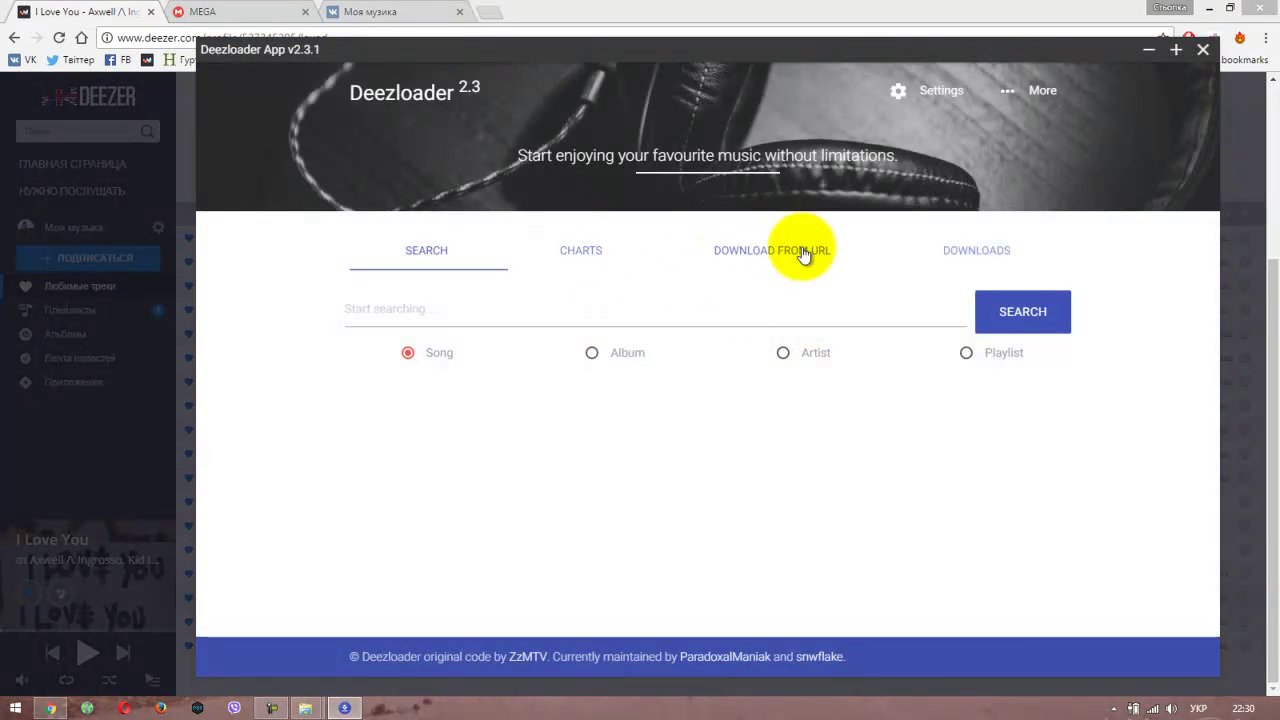
- Download the track I Love You from its copied Deezer URL and check its progress in the download list
{"action": "left_click", "coordinate": [803, 255]}
{"action": "left_click", "coordinate": [627, 316]}
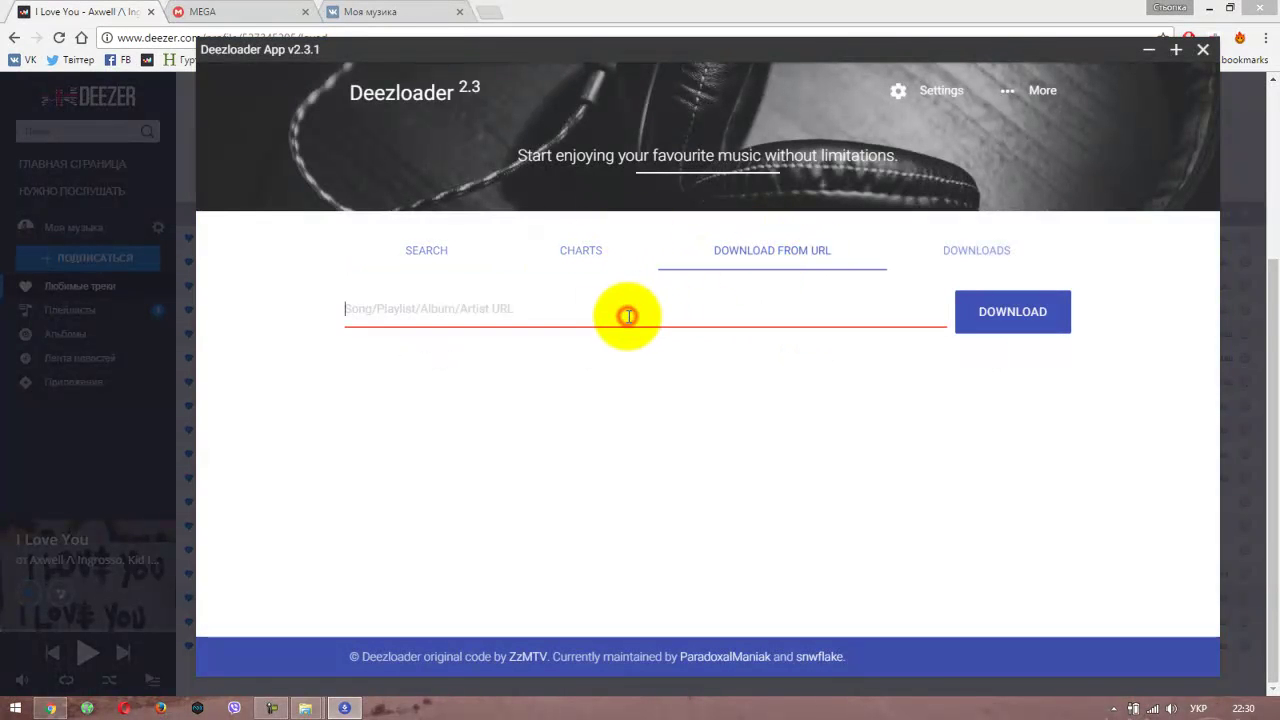
{"action": "key", "text": "ctrl+v"}
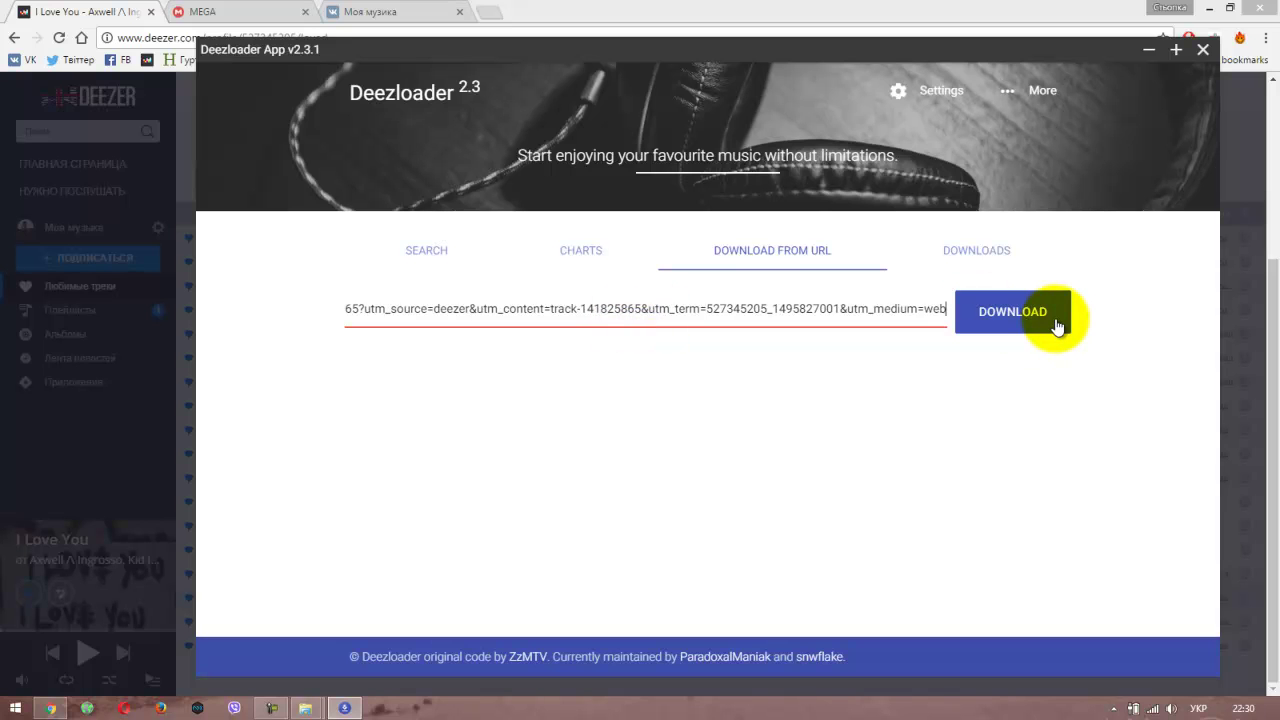
{"action": "left_click", "coordinate": [1006, 314]}
{"action": "left_click", "coordinate": [965, 248]}
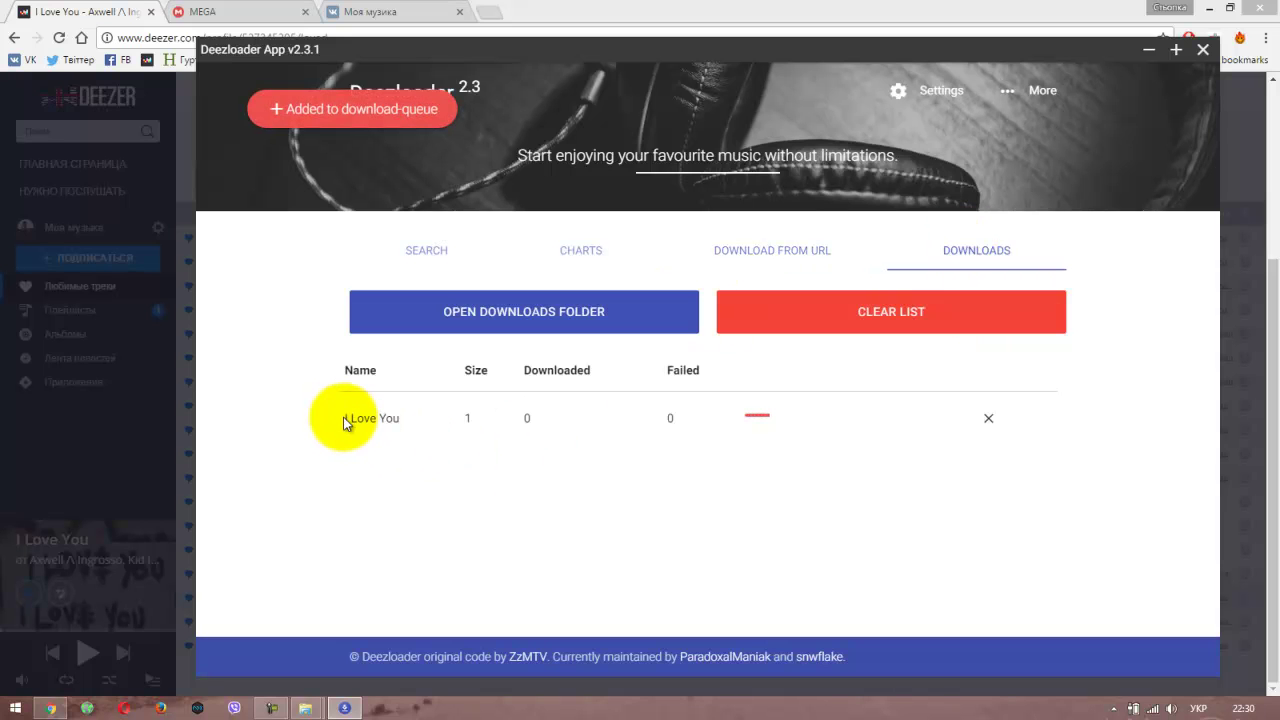
{"action": "left_click_drag", "start_coordinate": [345, 418], "coordinate": [465, 420]}
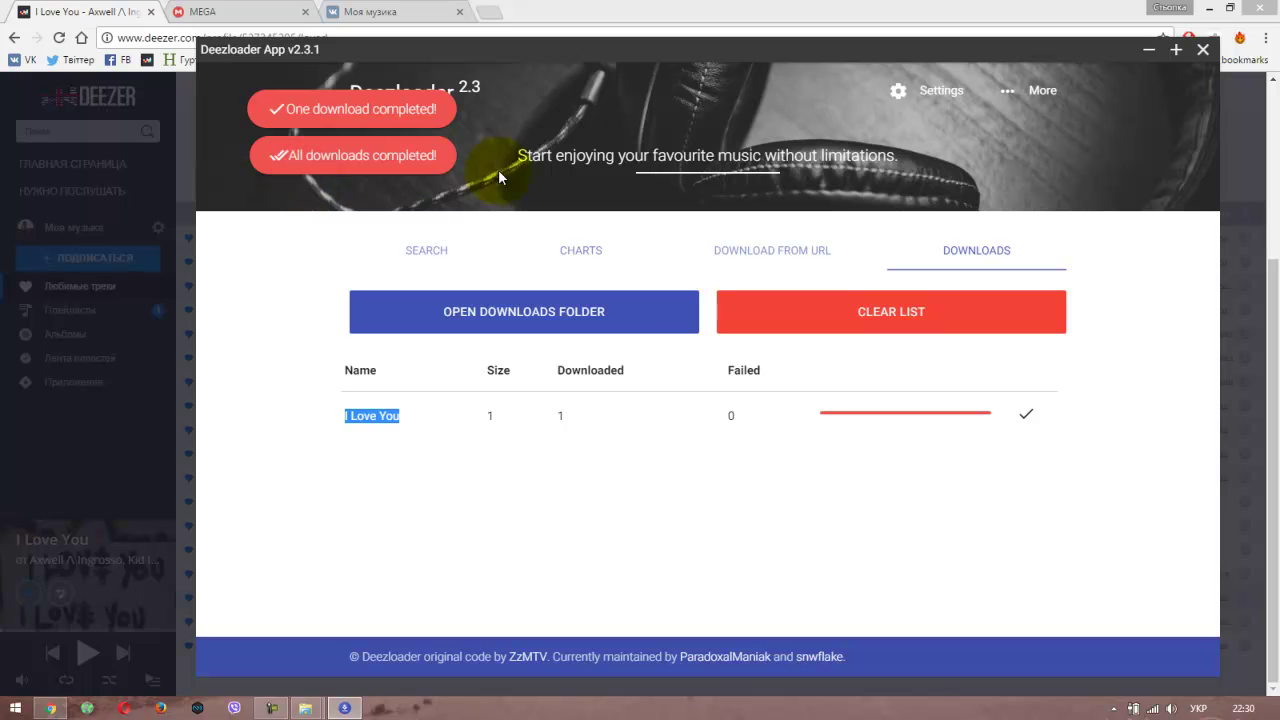
- Open the Deezloader downloads folder and bring its window to the front
{"action": "left_click", "coordinate": [521, 318]}
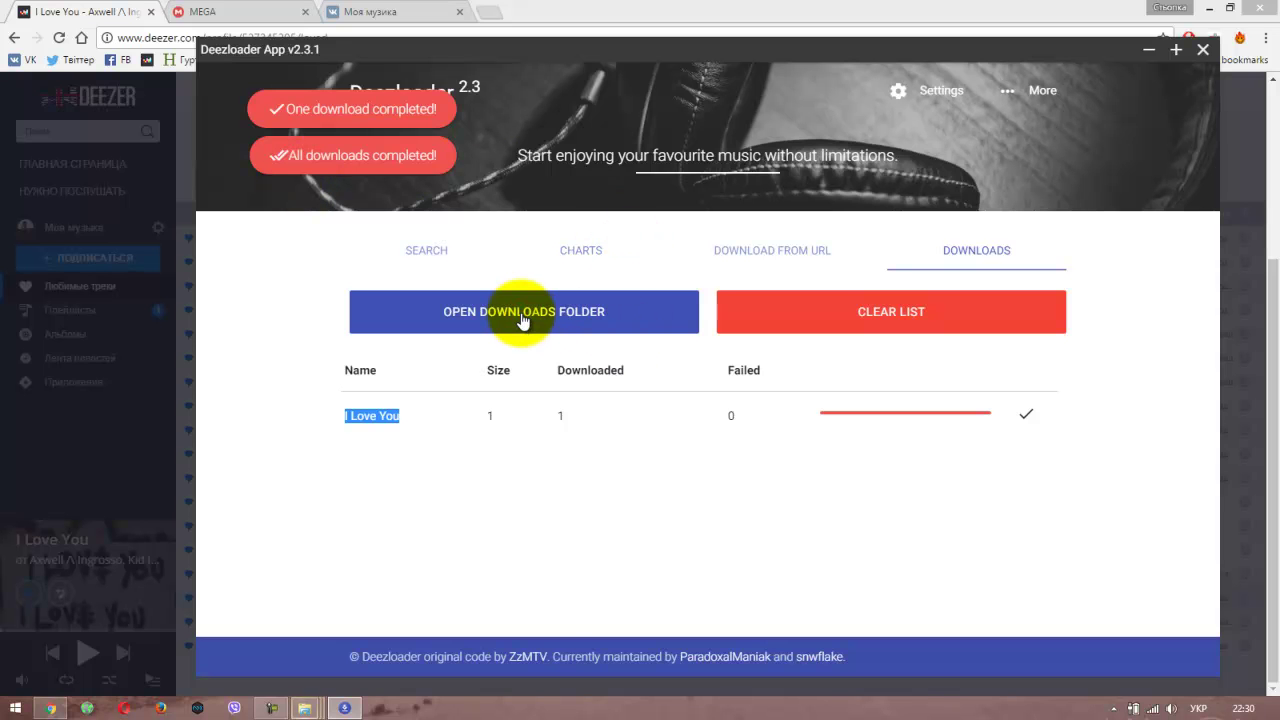
{"action": "mouse_move", "coordinate": [304, 704]}
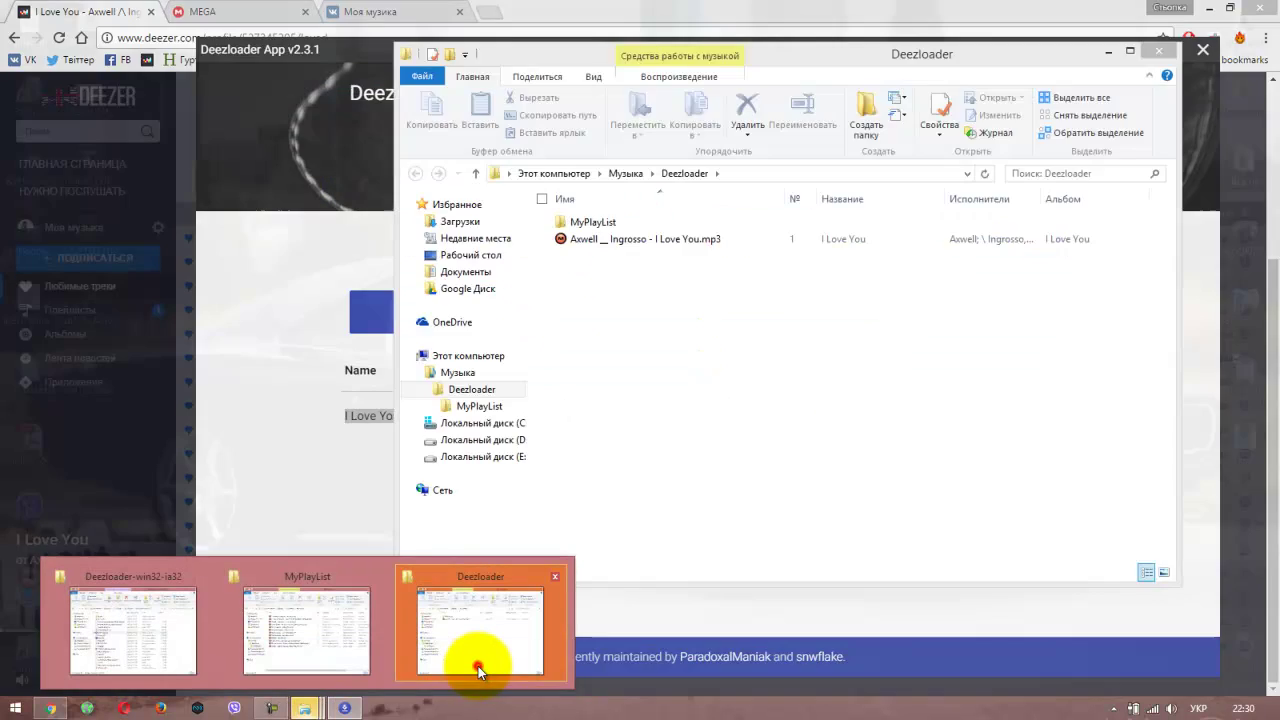
{"action": "left_click", "coordinate": [478, 666]}
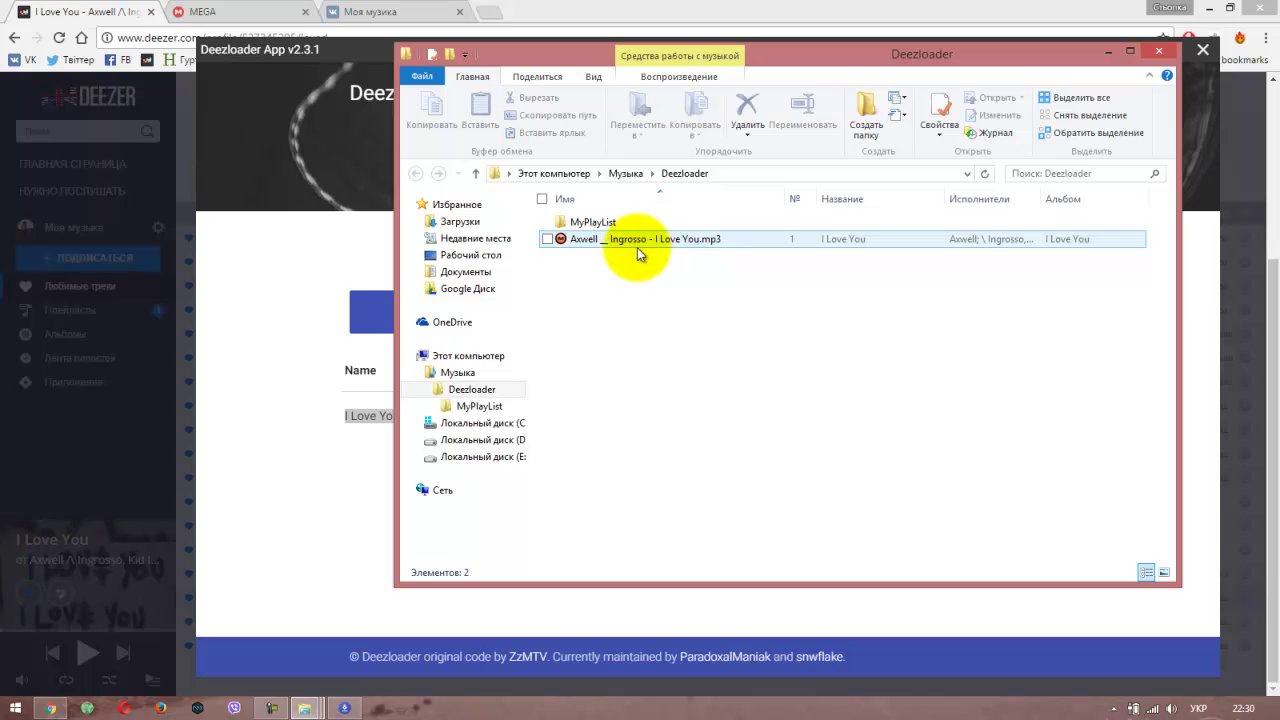
- Examine the detailed properties of Axwell __ Ingrosso - I Love You.mp3, including its bitrate, and close the properties and folder windows
{"action": "right_click", "coordinate": [710, 245]}
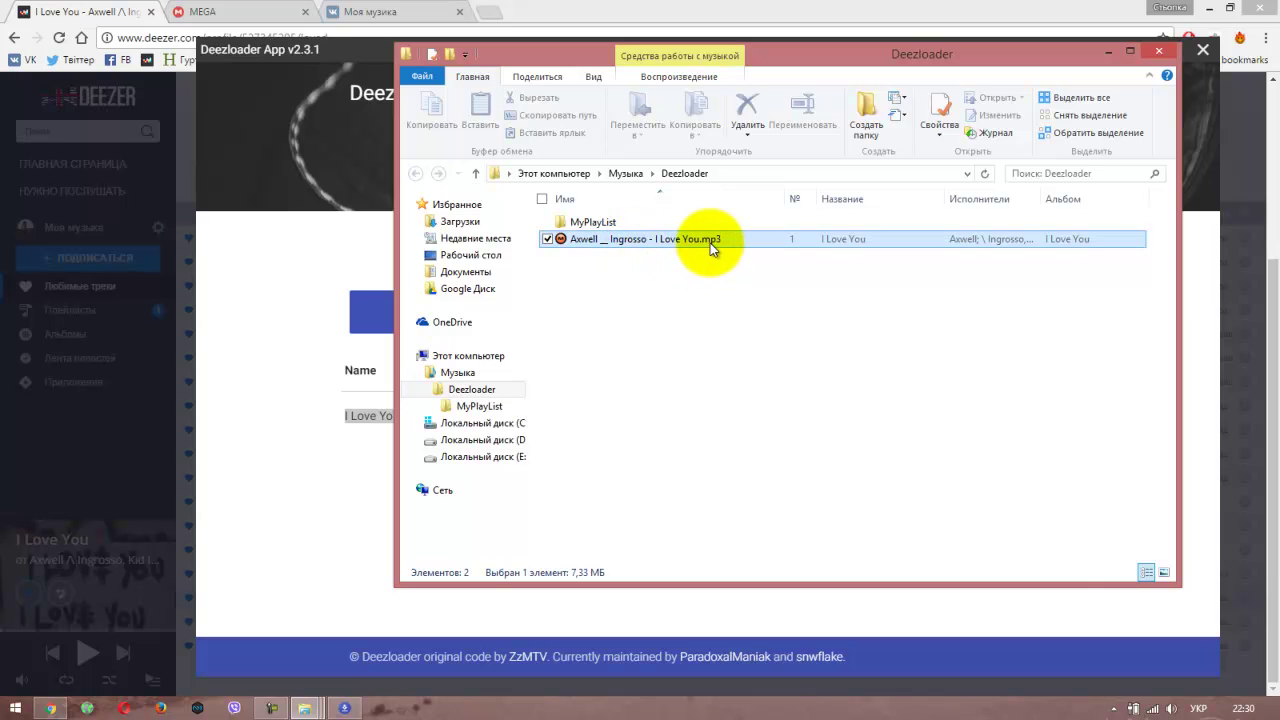
{"action": "left_click", "coordinate": [818, 580]}
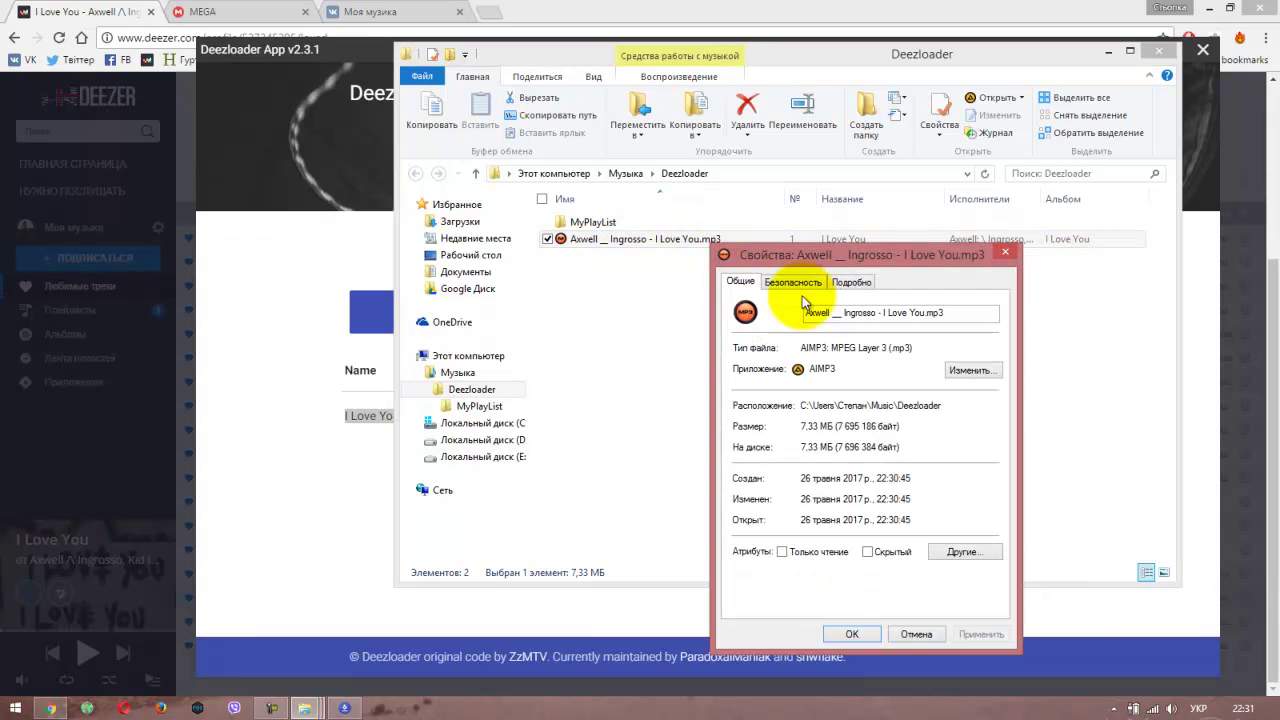
{"action": "left_click", "coordinate": [852, 288]}
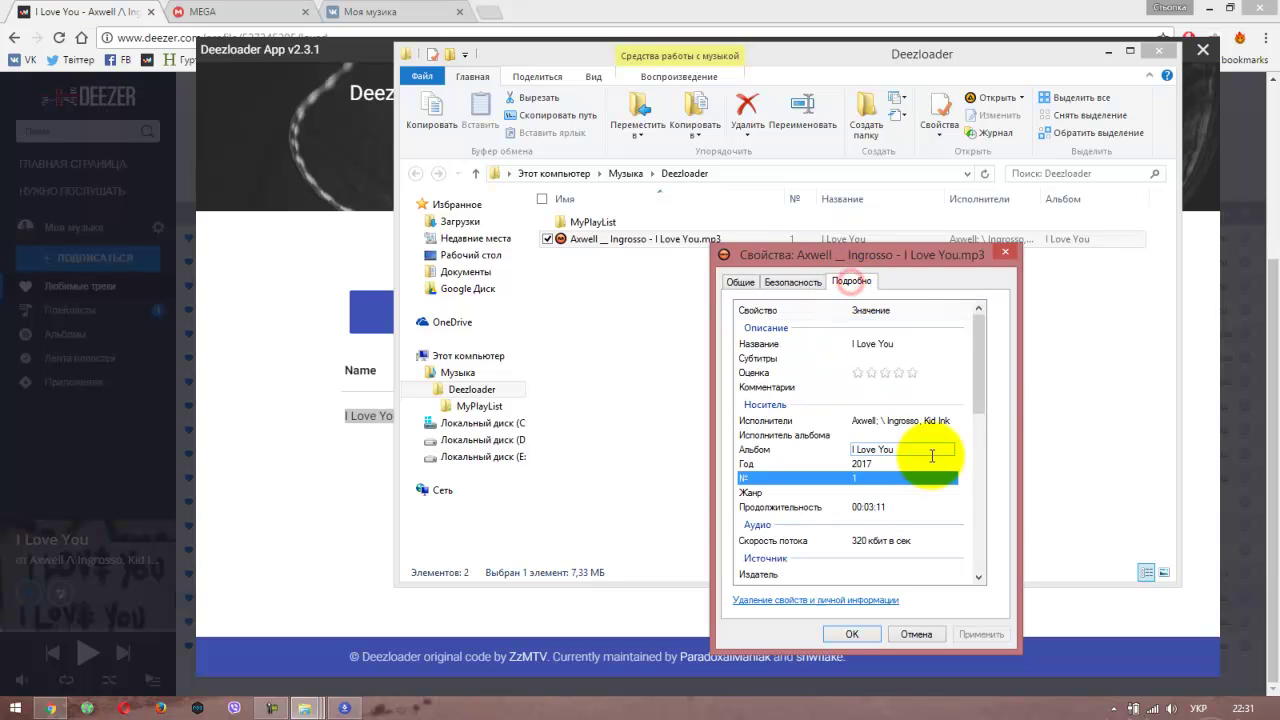
{"action": "left_click", "coordinate": [858, 634]}
{"action": "left_click", "coordinate": [1158, 51]}
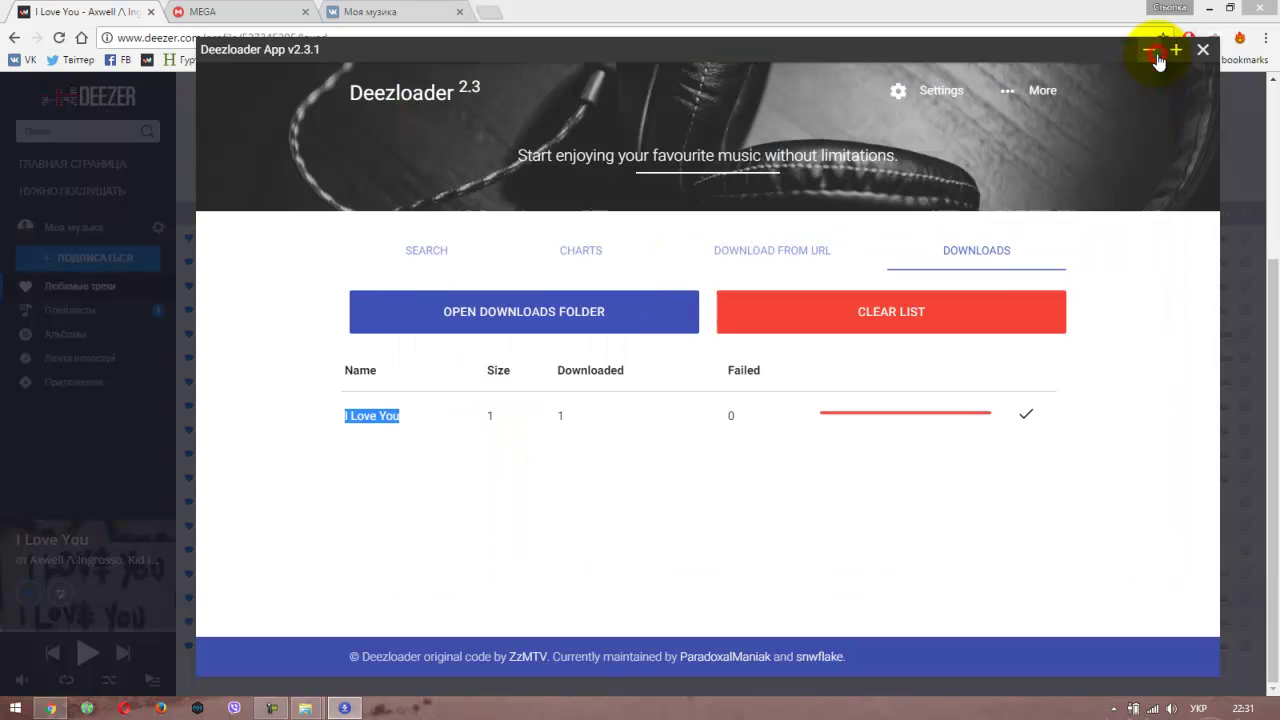
- Open the Deezloader settings, look over the artwork size options, and choose 500x500
{"action": "left_click", "coordinate": [930, 90]}
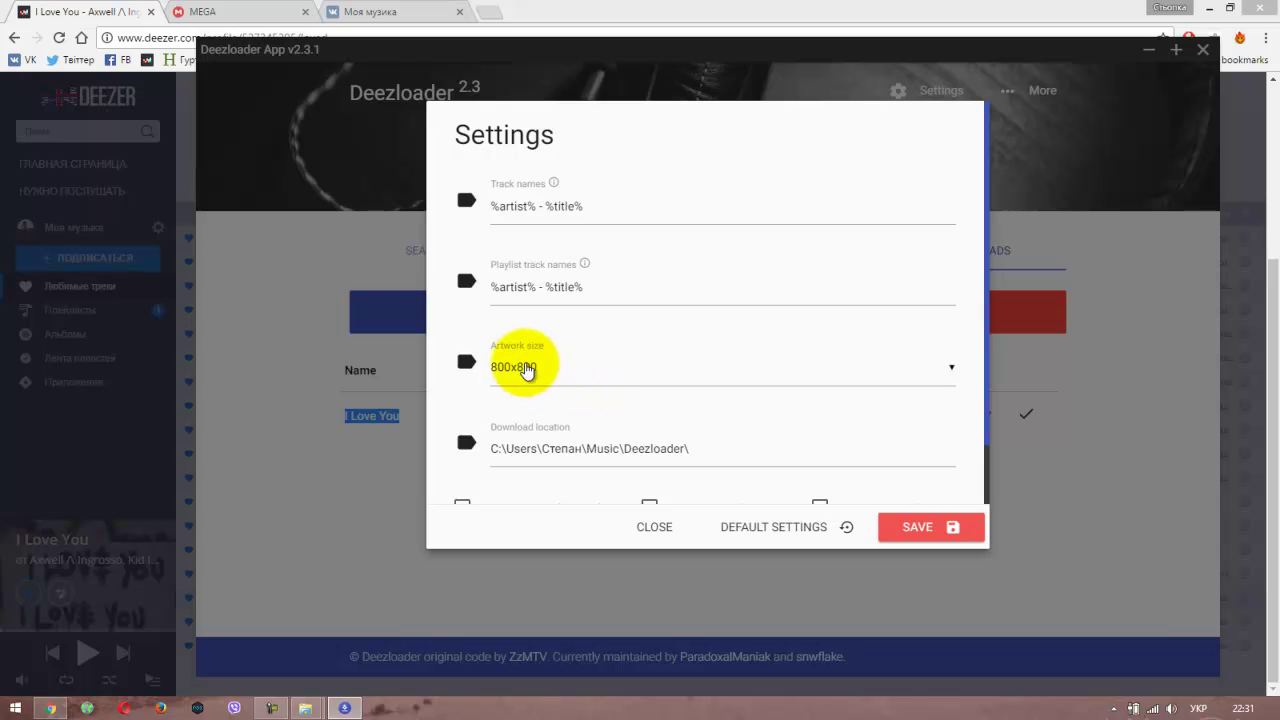
{"action": "left_click", "coordinate": [575, 379]}
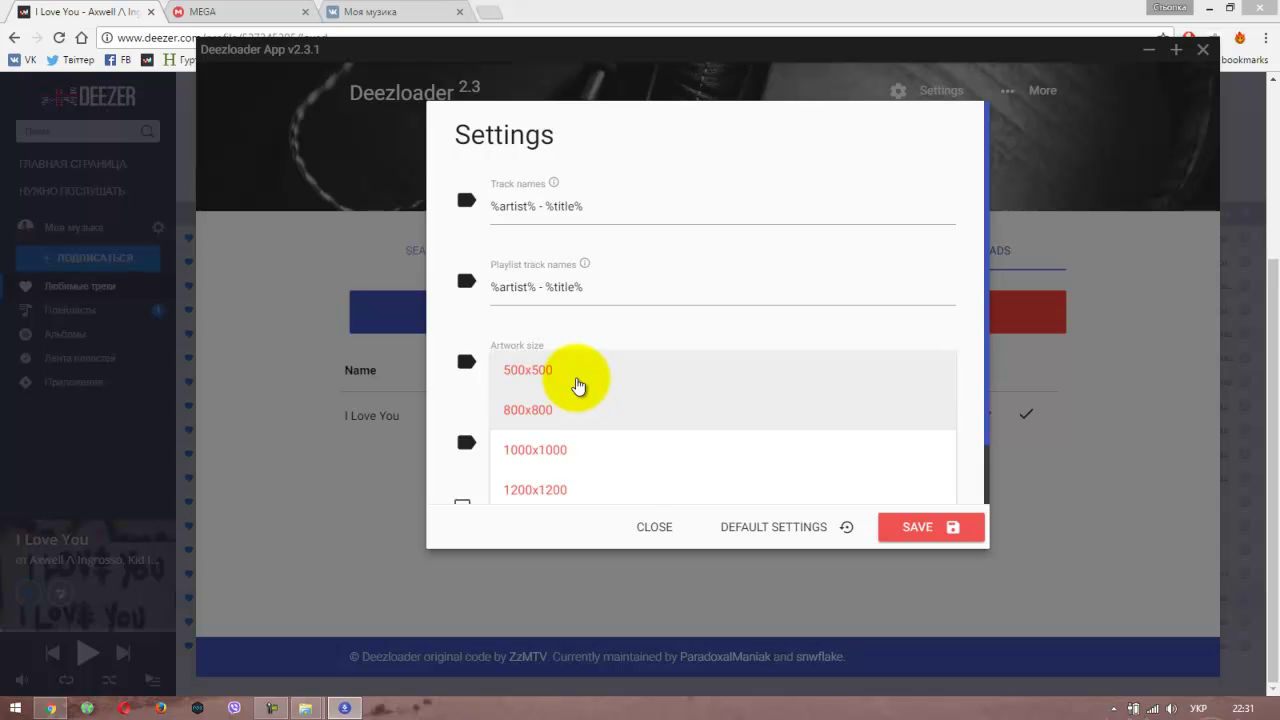
{"action": "left_click", "coordinate": [578, 385]}
{"action": "left_click", "coordinate": [575, 377]}
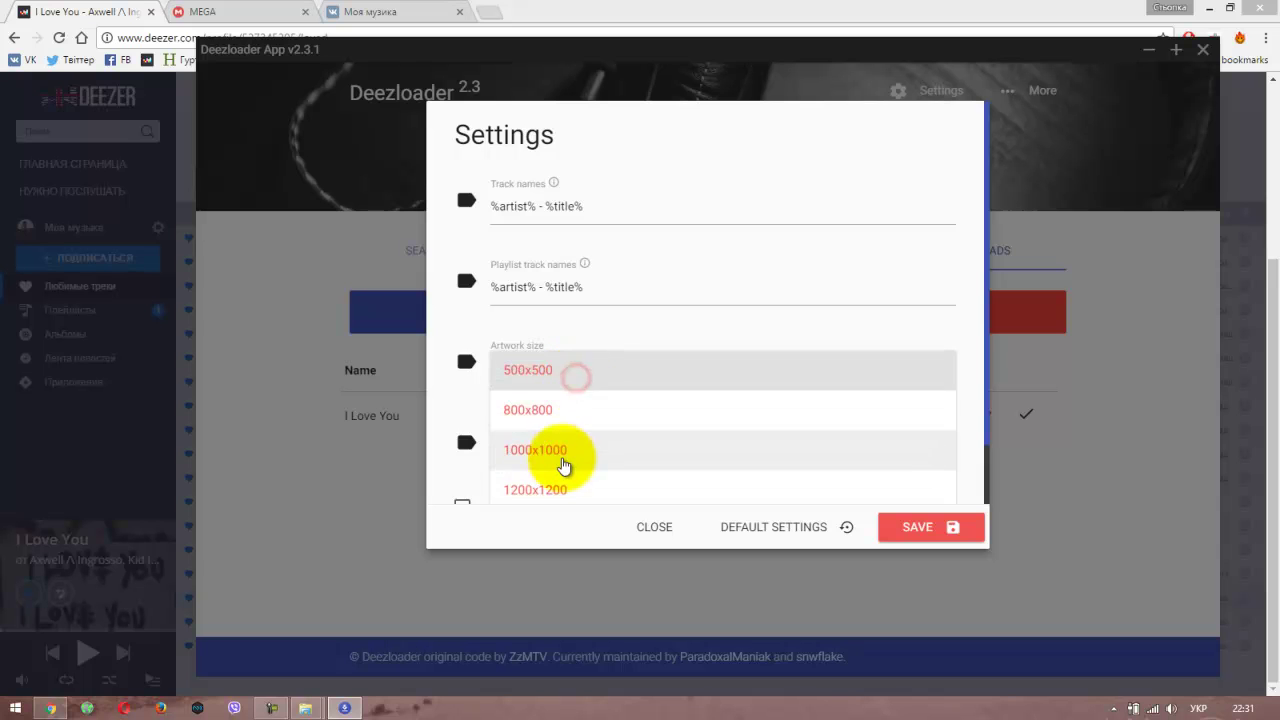
{"action": "scroll", "coordinate": [620, 377], "scroll_direction": "down", "scroll_amount": 1}
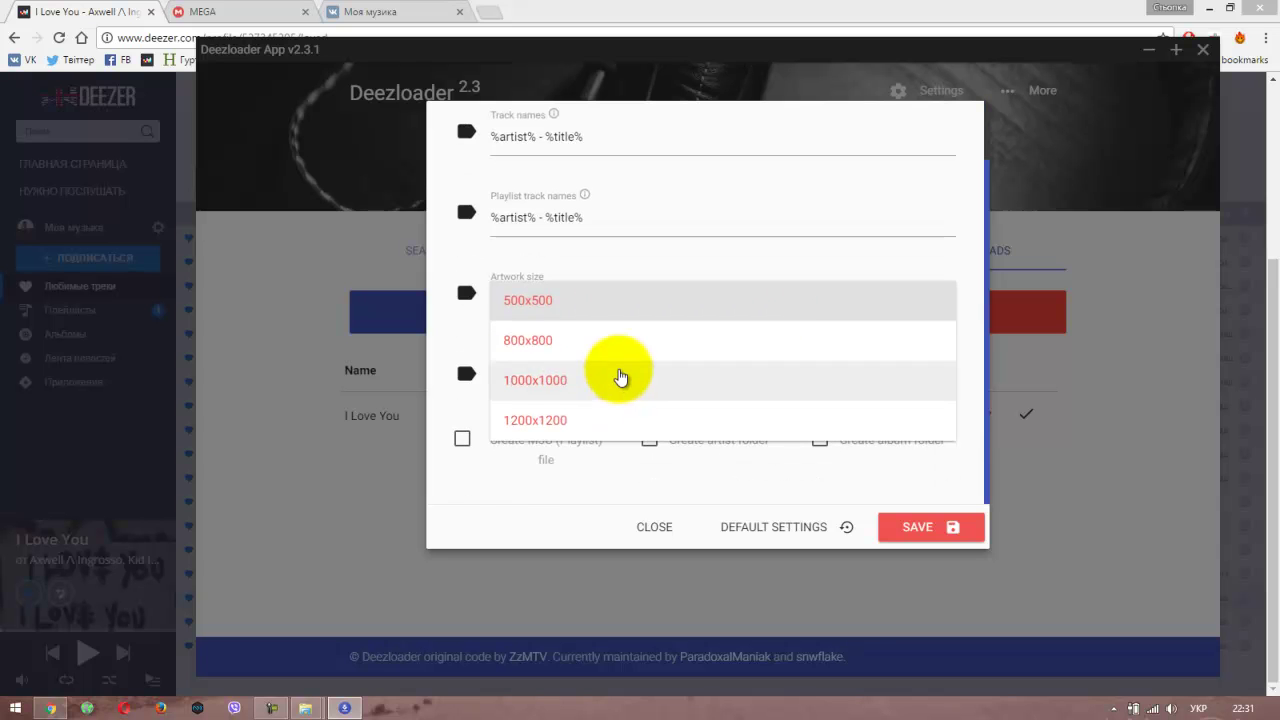
{"action": "left_click", "coordinate": [631, 293]}
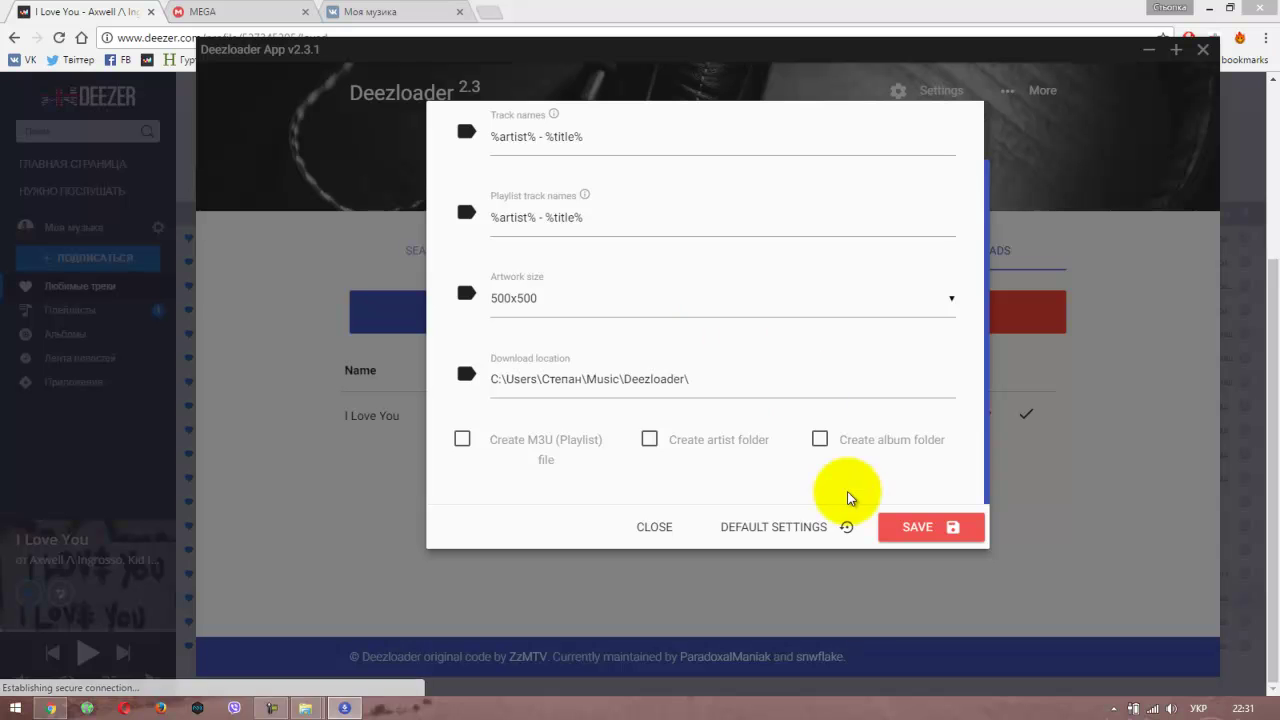
- Open the folder selection for the download location, cancel it, and close the settings without saving
{"action": "left_click_drag", "start_coordinate": [506, 379], "coordinate": [701, 379]}
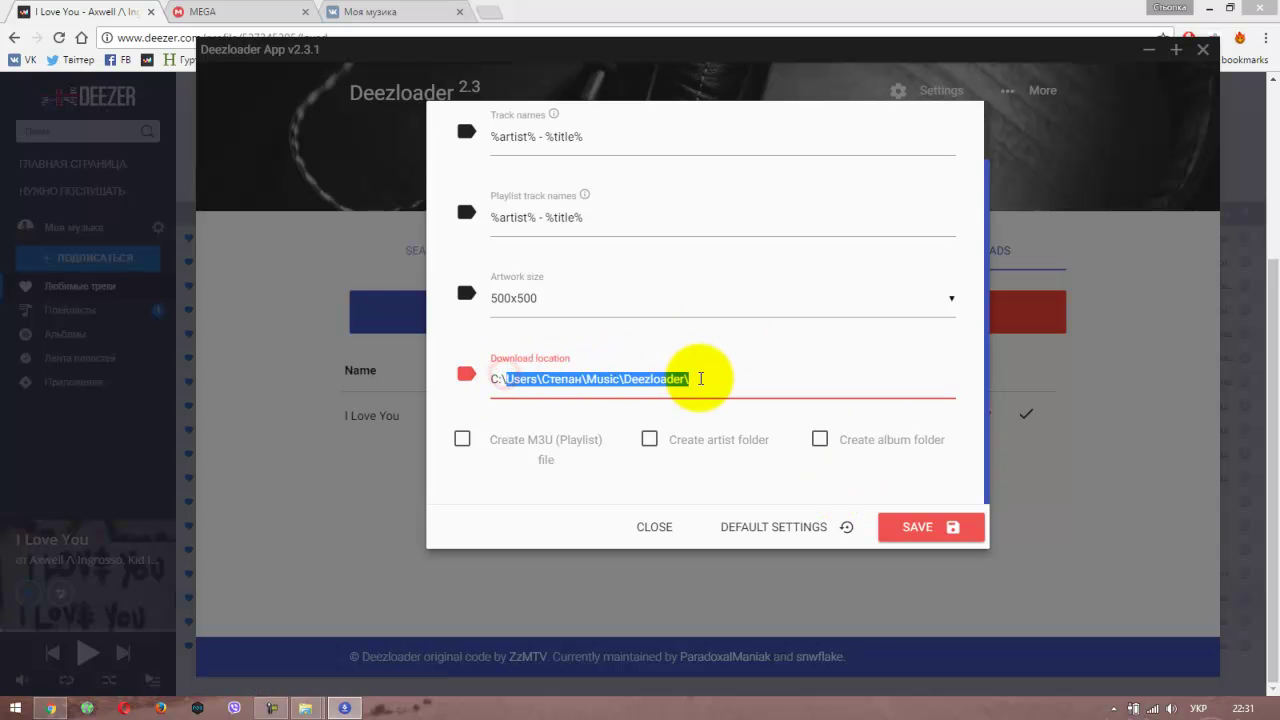
{"action": "left_click", "coordinate": [701, 379]}
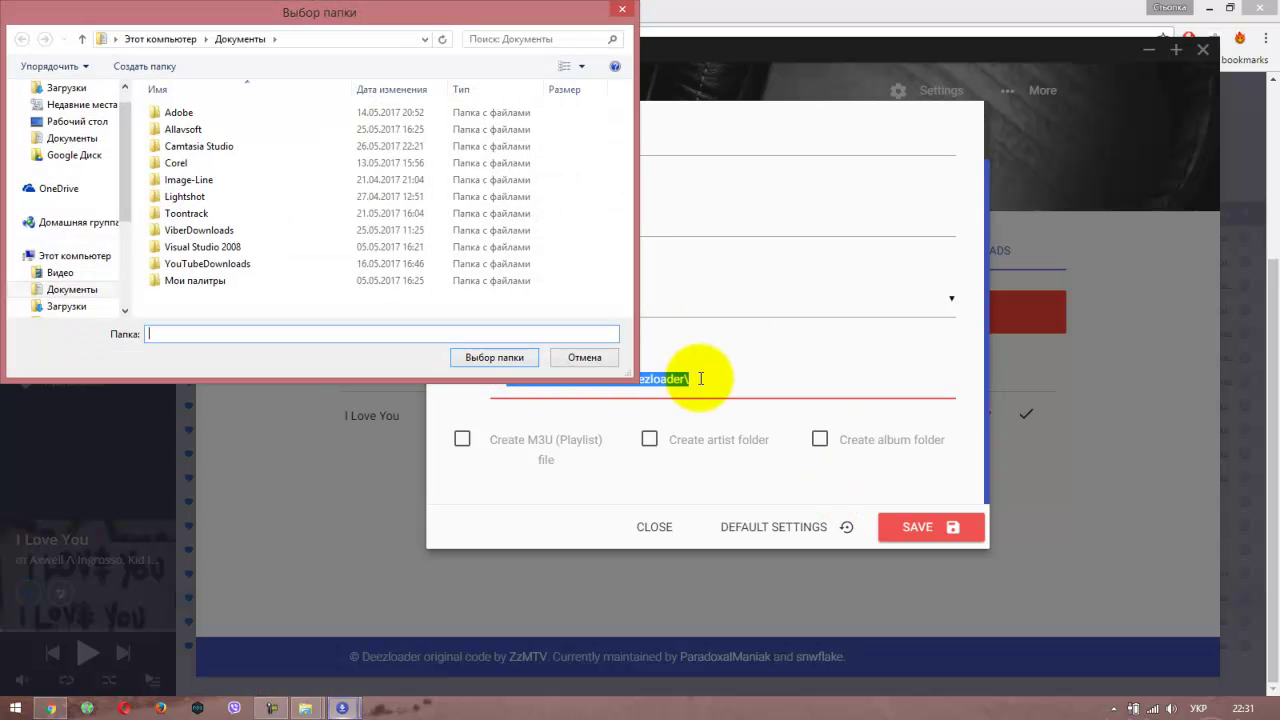
{"action": "left_click", "coordinate": [576, 360]}
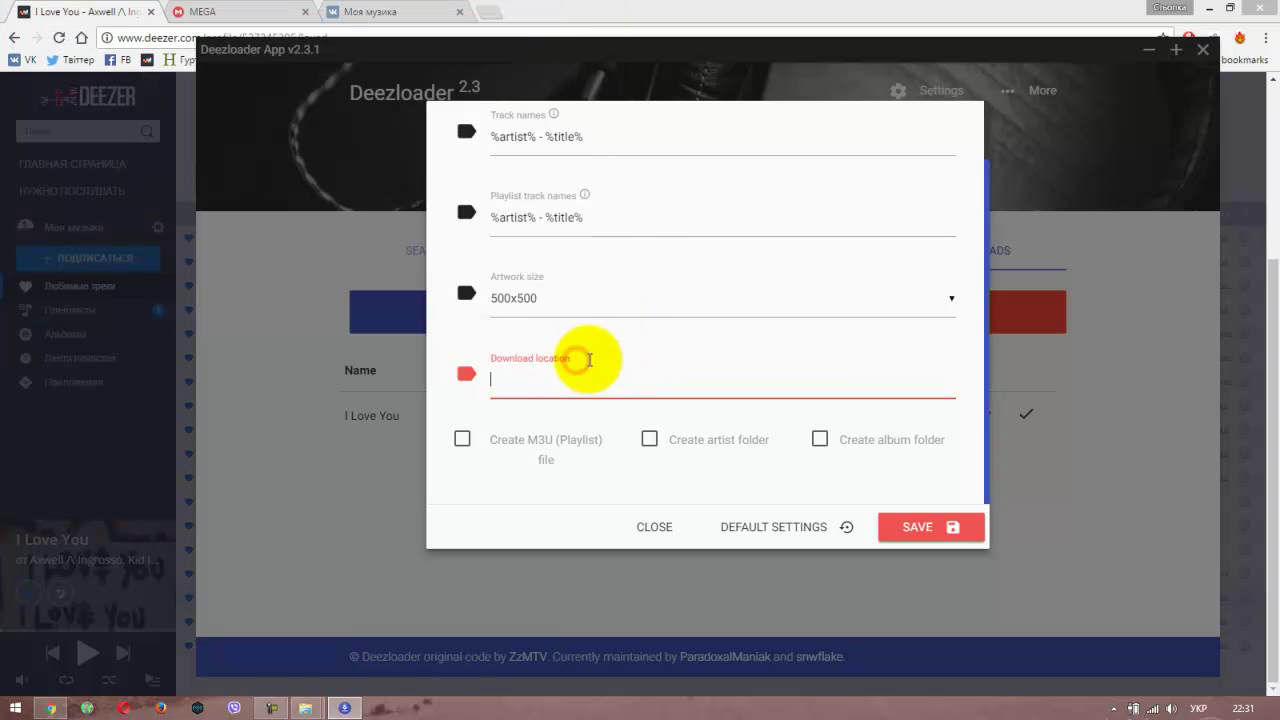
{"action": "left_click", "coordinate": [585, 428]}
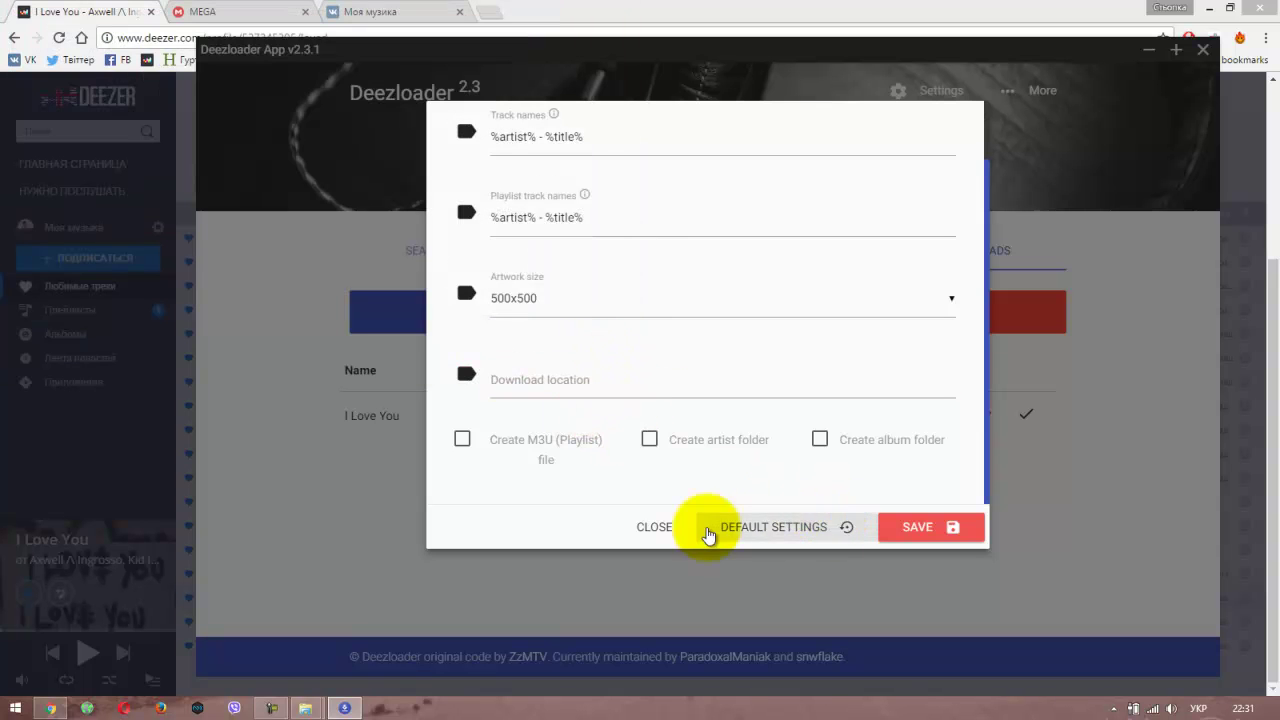
{"action": "left_click", "coordinate": [651, 528]}
- Close Deezloader, the Deezloader-win32-ia32 folder window, and the sharing dialog of the track I Love You
{"action": "left_click", "coordinate": [1203, 49]}
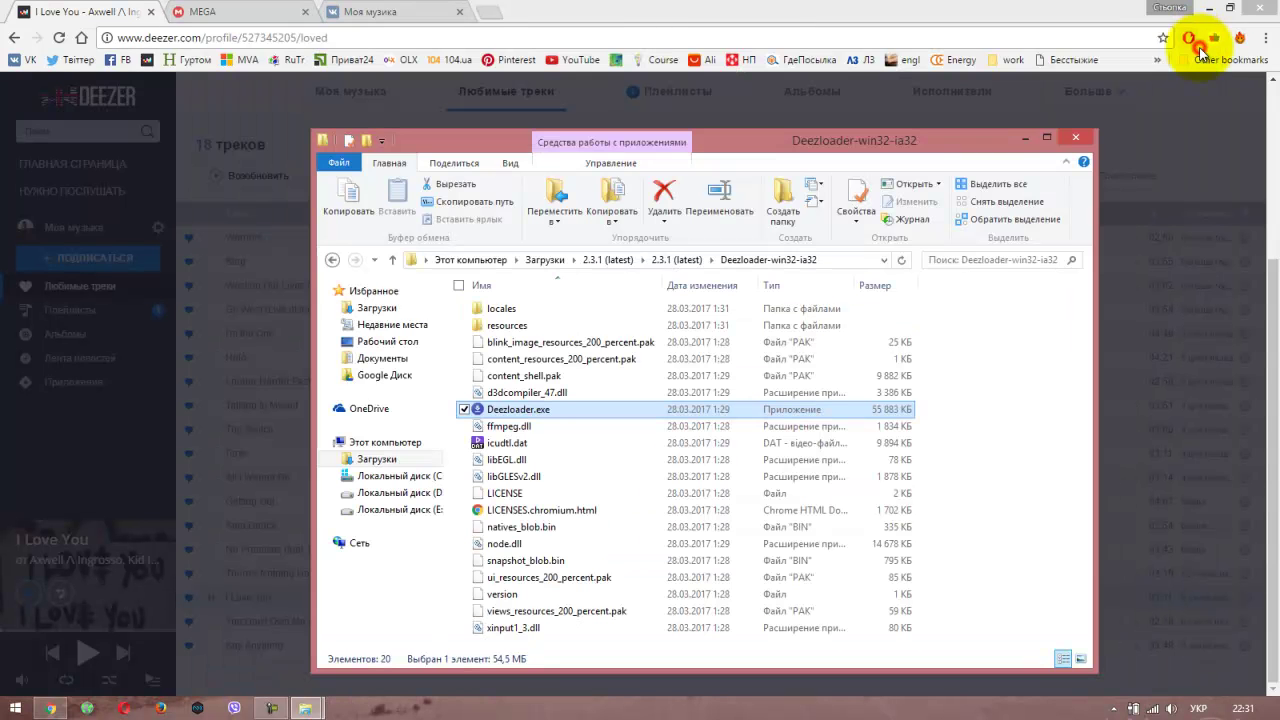
{"action": "left_click", "coordinate": [1076, 137]}
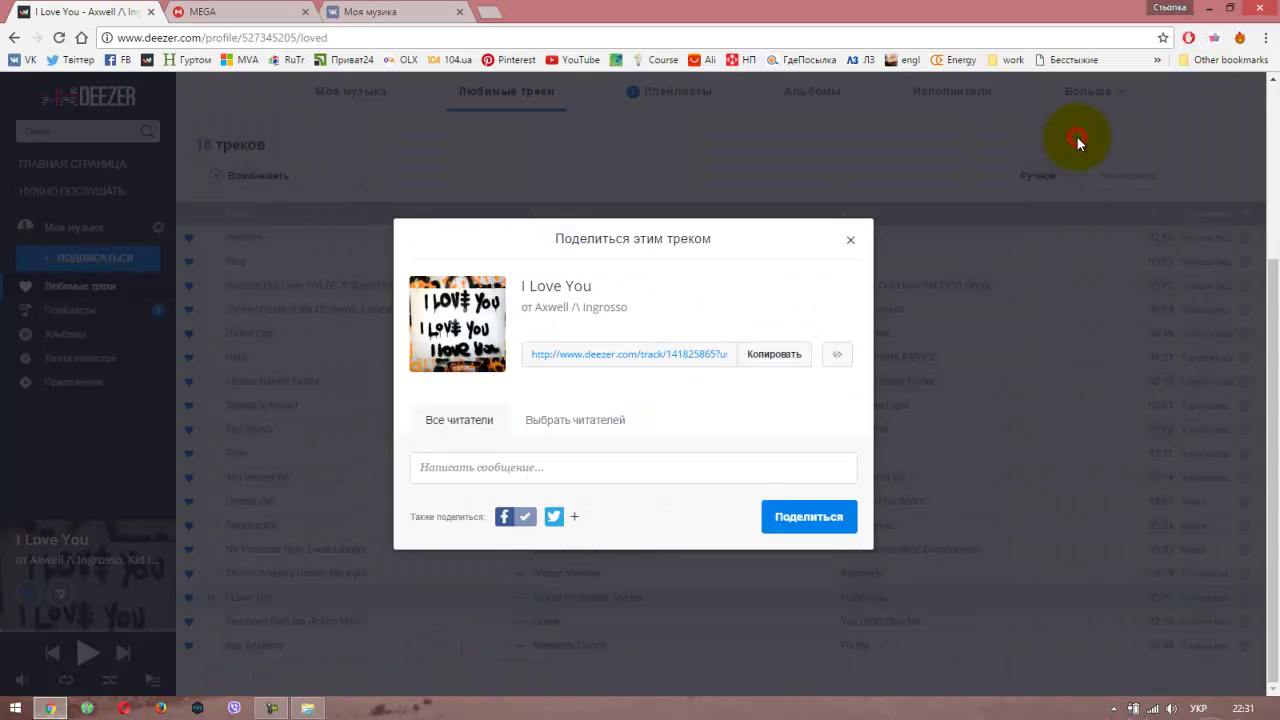
{"action": "left_click", "coordinate": [852, 241]}
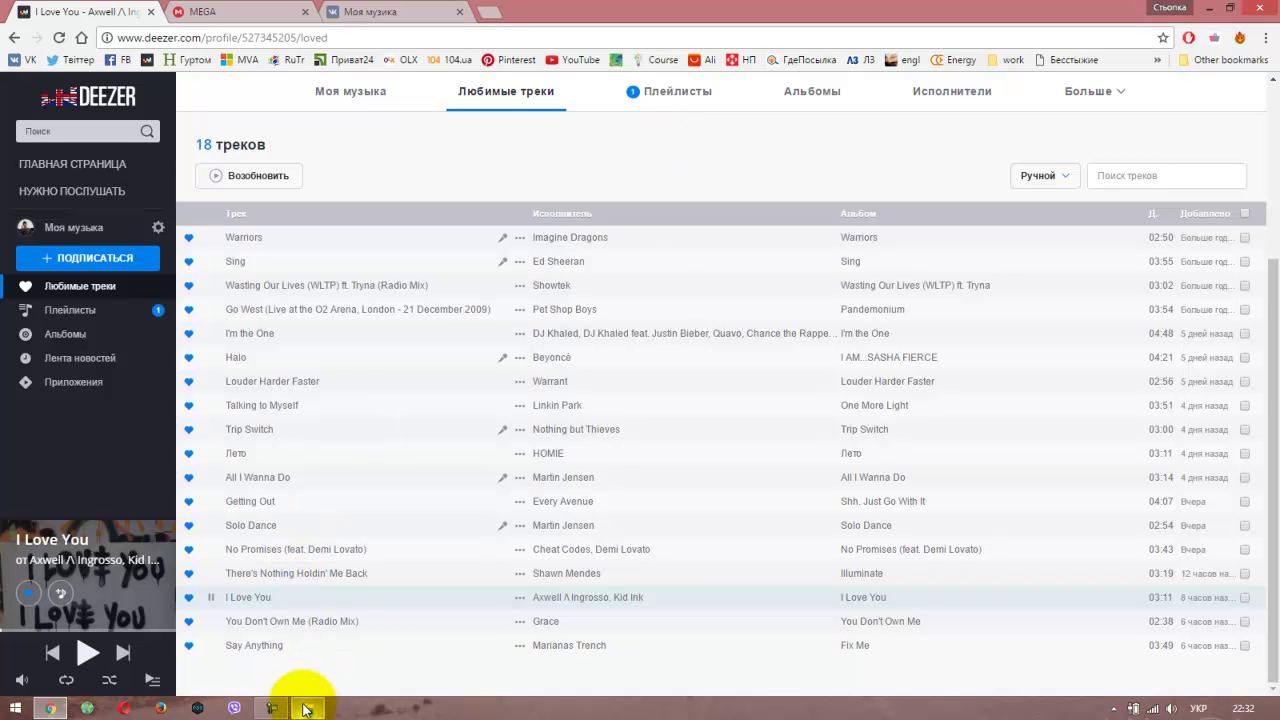
{"action": "mouse_move", "coordinate": [307, 704]}
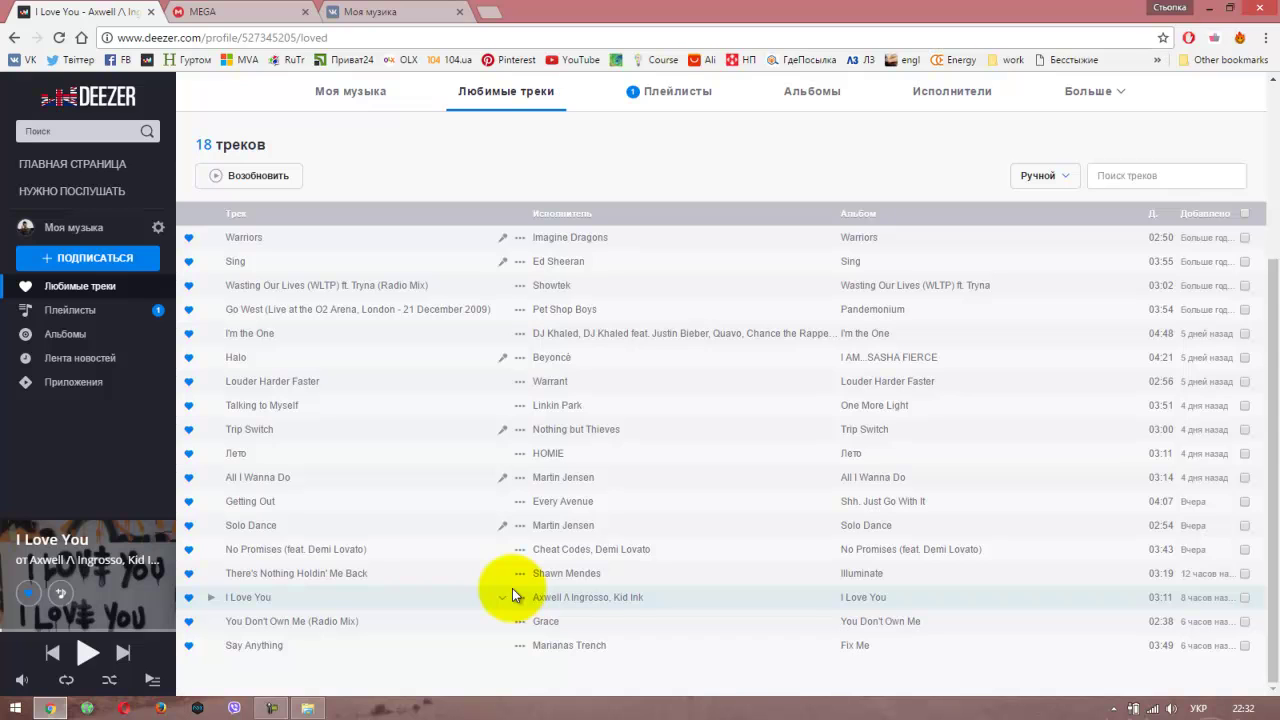